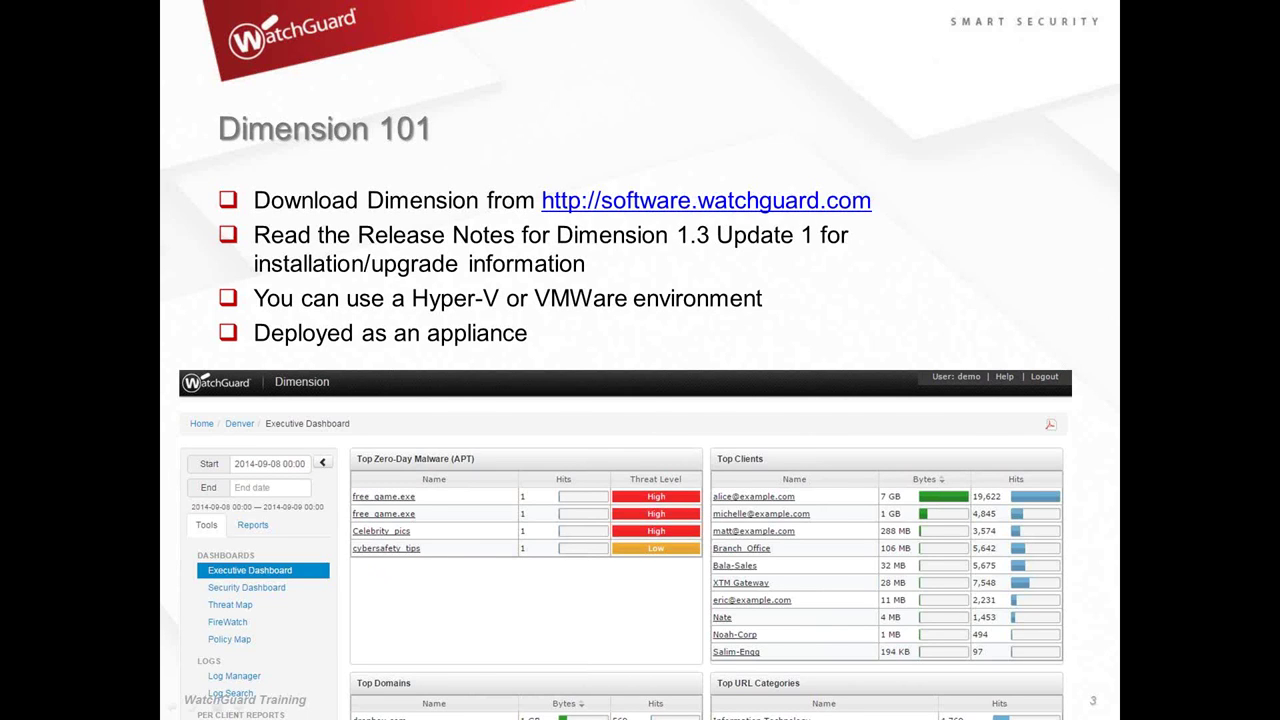
Advance the slideshow from Dimension 101 to the Install the Dimension Virtual Machine slide.
{"action": "key", "text": "Right"}
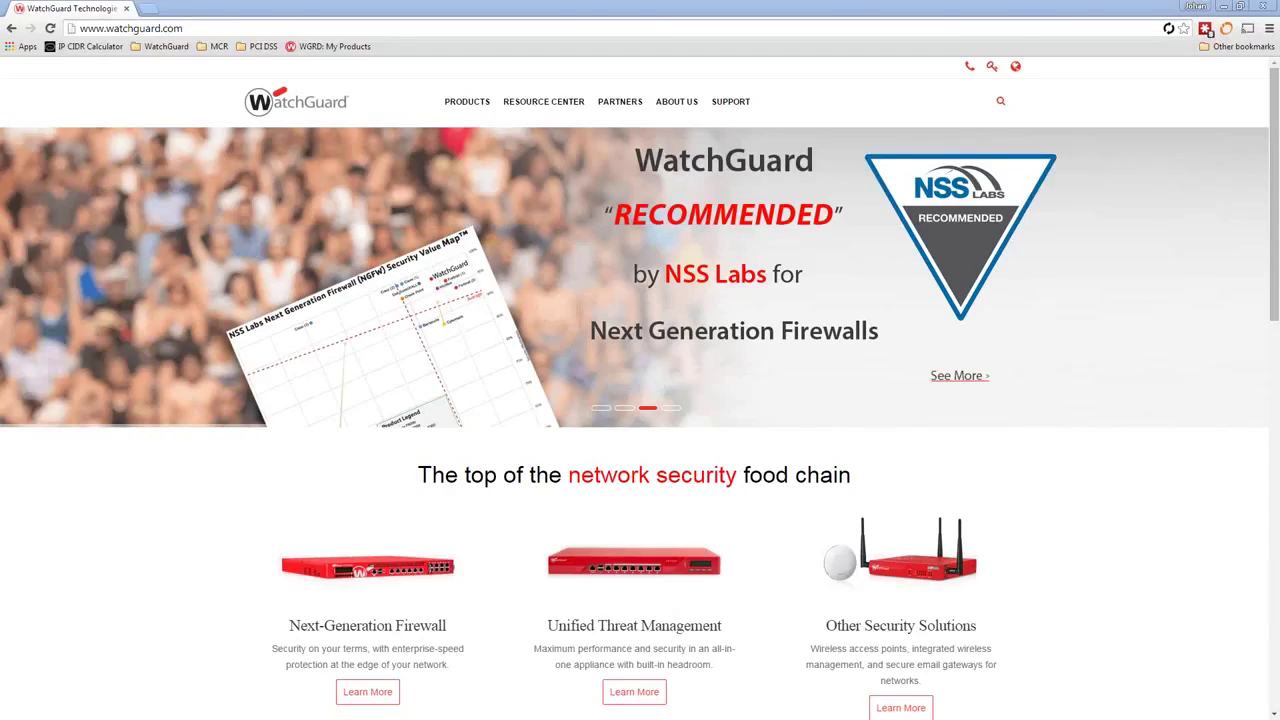
Click into Chrome's address bar to start entering a new web address.
{"action": "left_click", "coordinate": [197, 33]}
Load software.watchguard.com and choose the Dimension v1.3 Update 1 downloads link.
{"action": "type", "text": "software"}
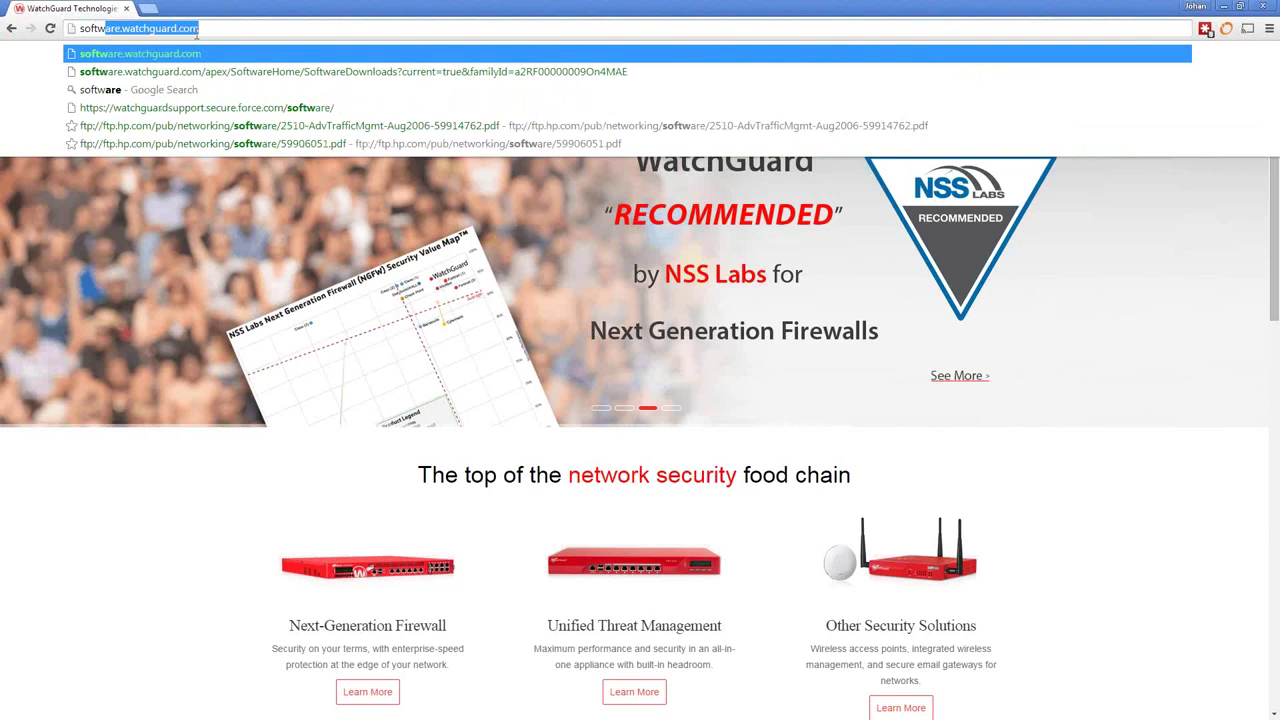
{"action": "key", "text": "Return"}
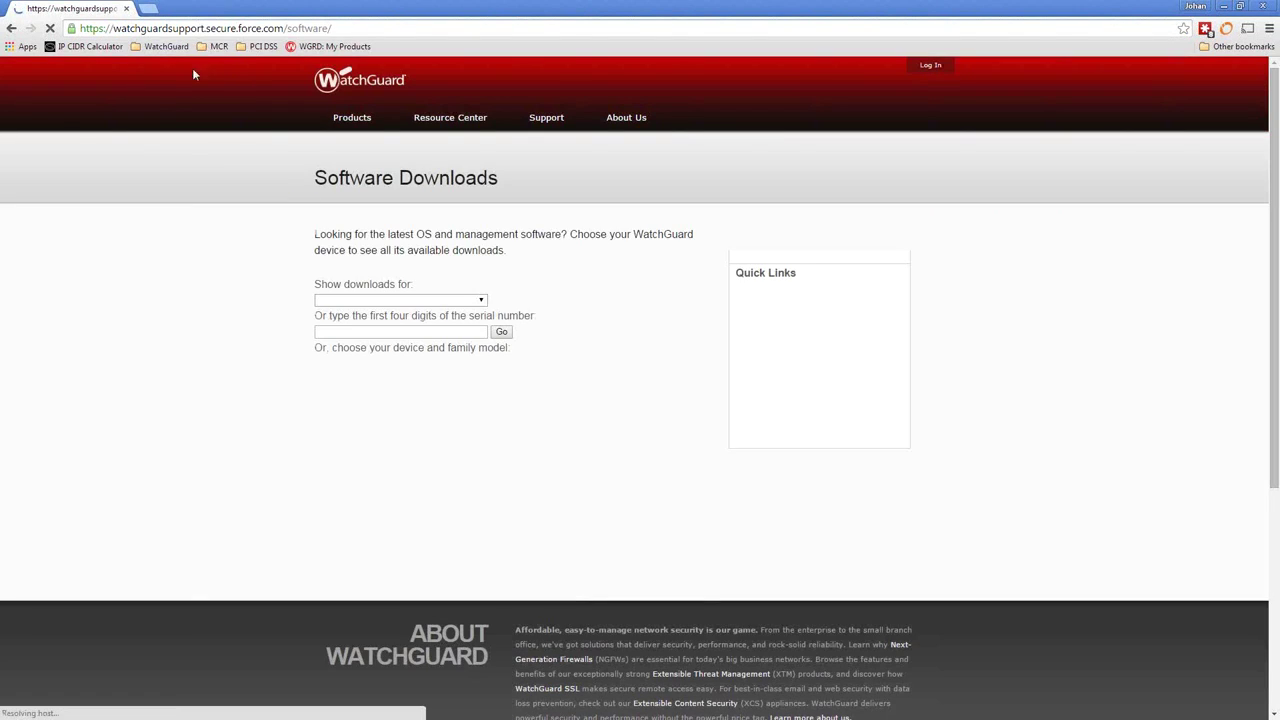
{"action": "left_click", "coordinate": [188, 28]}
{"action": "type", "text": "soft"}
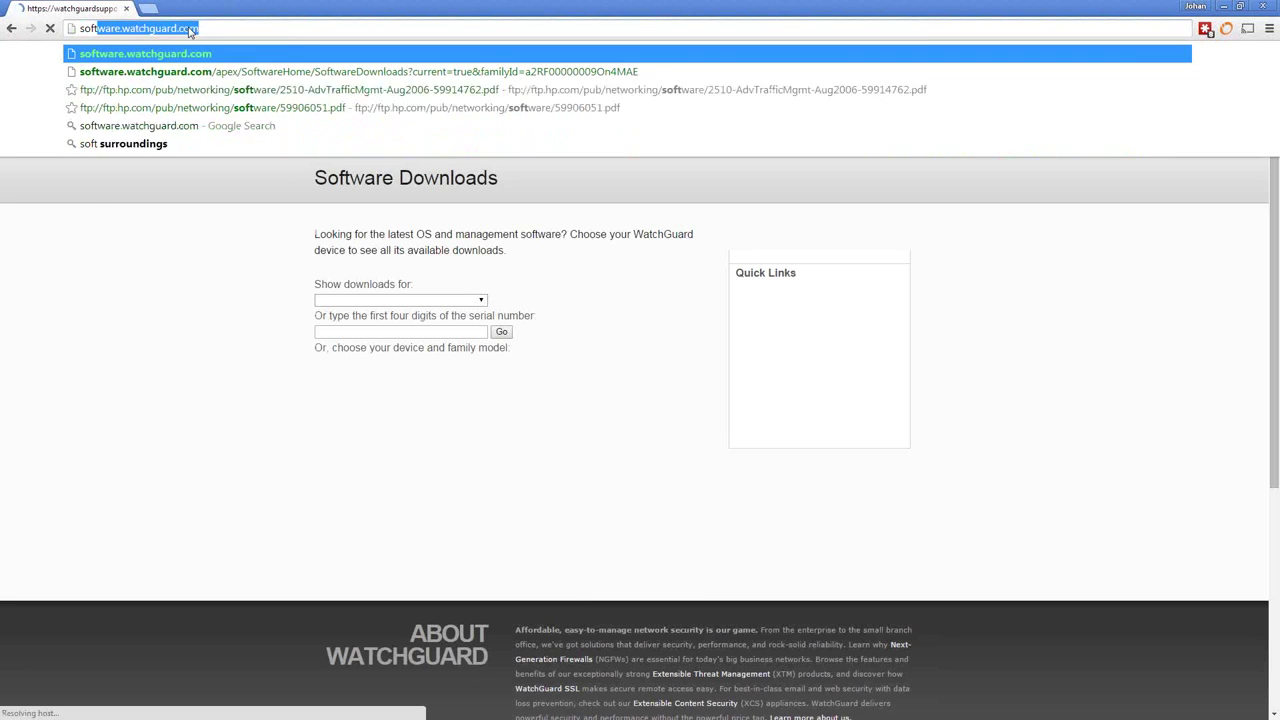
{"action": "key", "text": "End"}
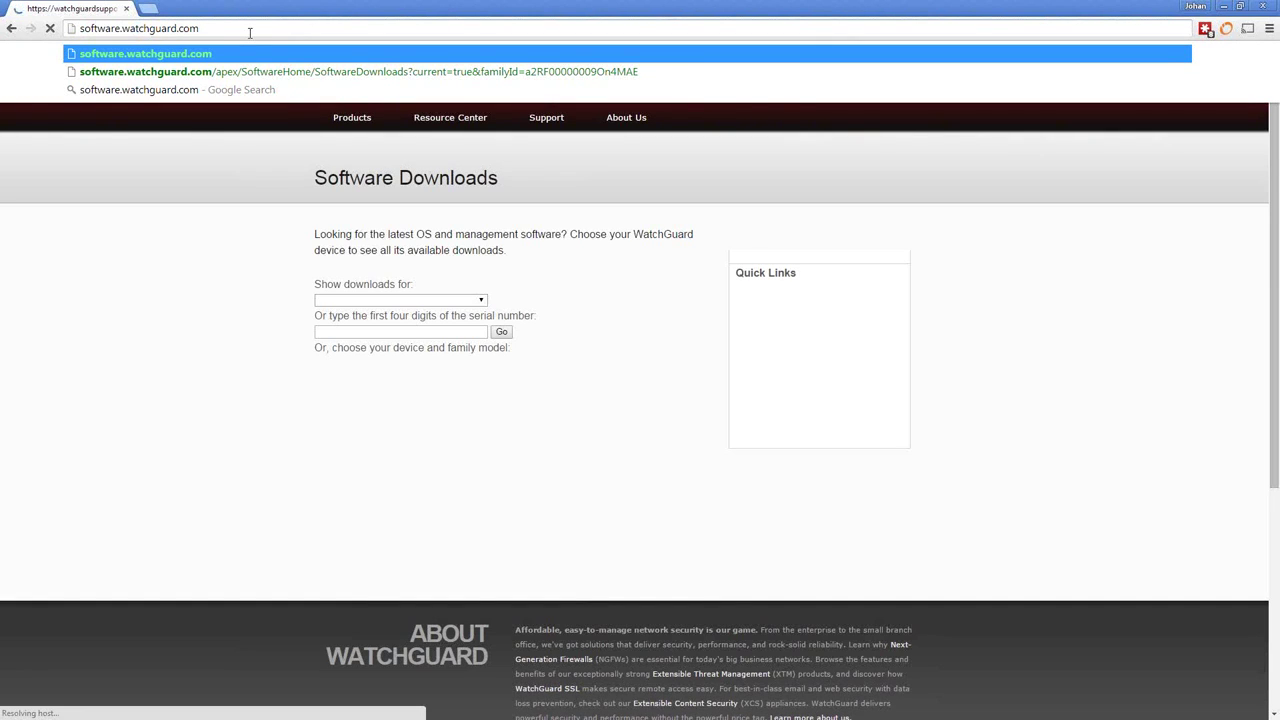
{"action": "left_click", "coordinate": [100, 414]}
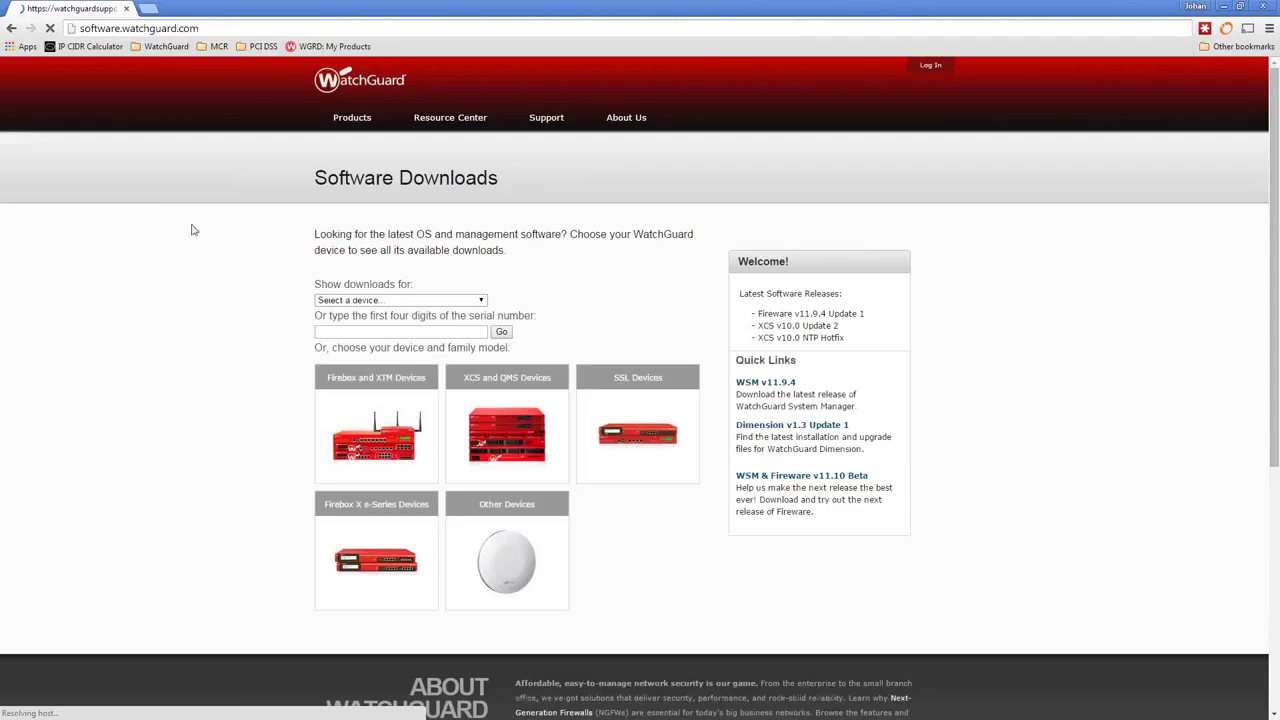
{"action": "left_click", "coordinate": [216, 30]}
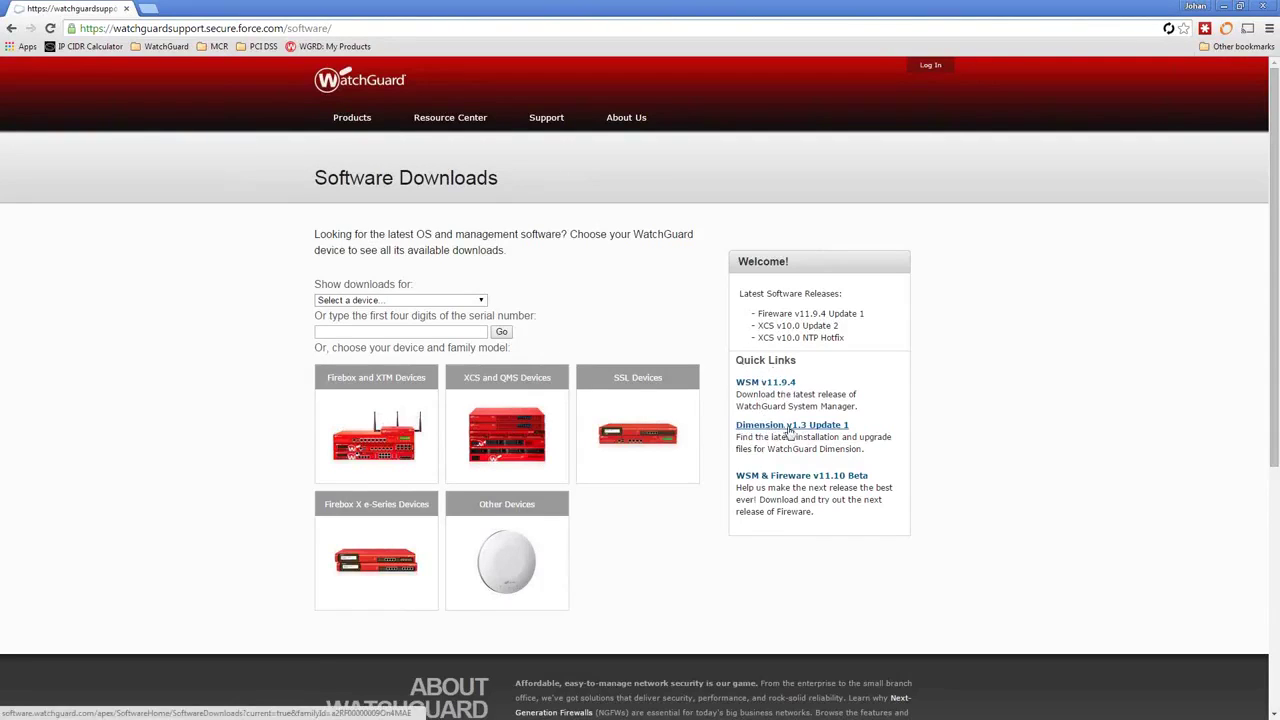
{"action": "left_click", "coordinate": [822, 432]}
Open the Dimension v1.3 Update 1 downloads in a new tab, then its Release Notes PDF.
{"action": "left_click", "coordinate": [829, 428]}
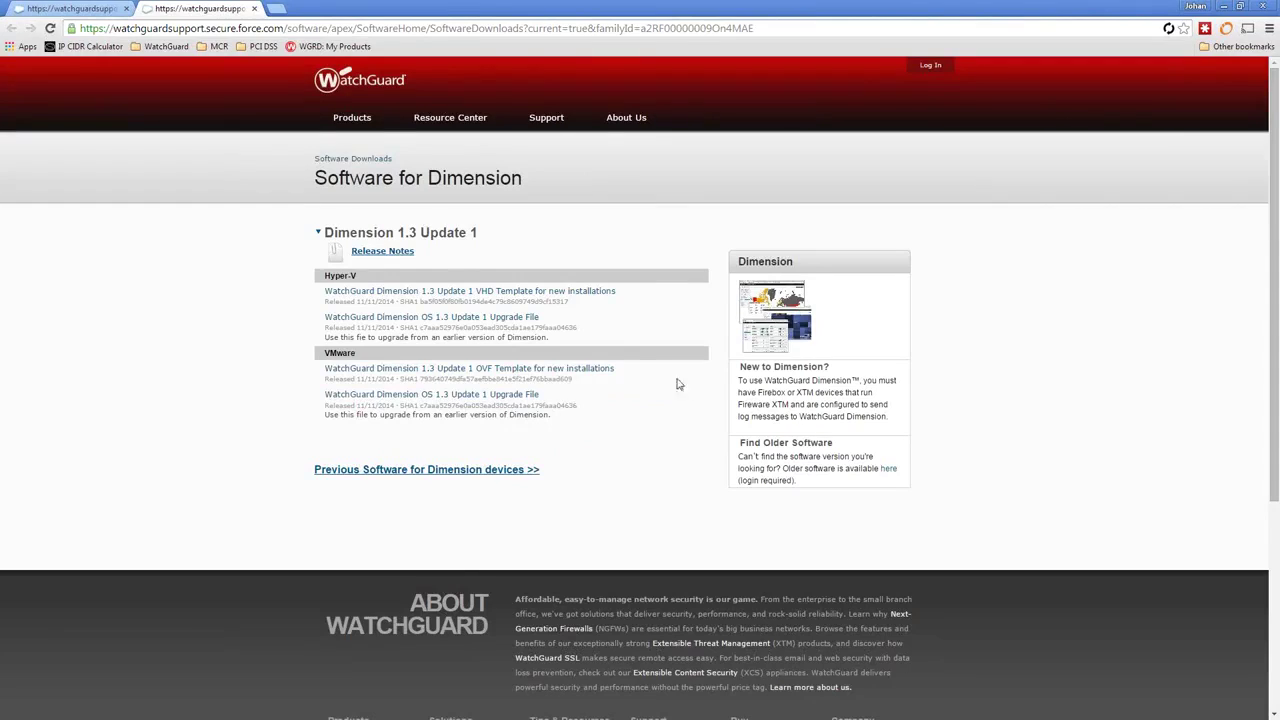
{"action": "left_click", "coordinate": [389, 253]}
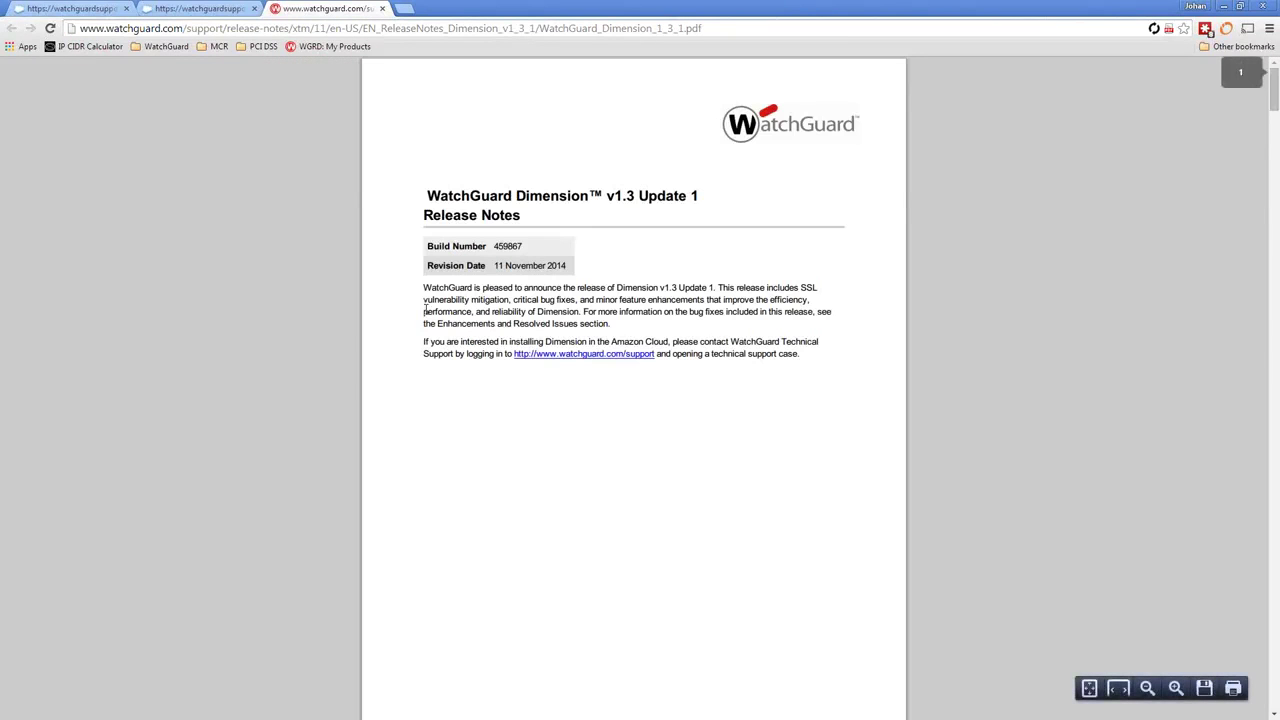
Scroll the release notes to Installation Instructions for VMware, then return to the Software for Dimension tab.
{"action": "scroll", "coordinate": [425, 310], "scroll_direction": "down", "scroll_amount": 5}
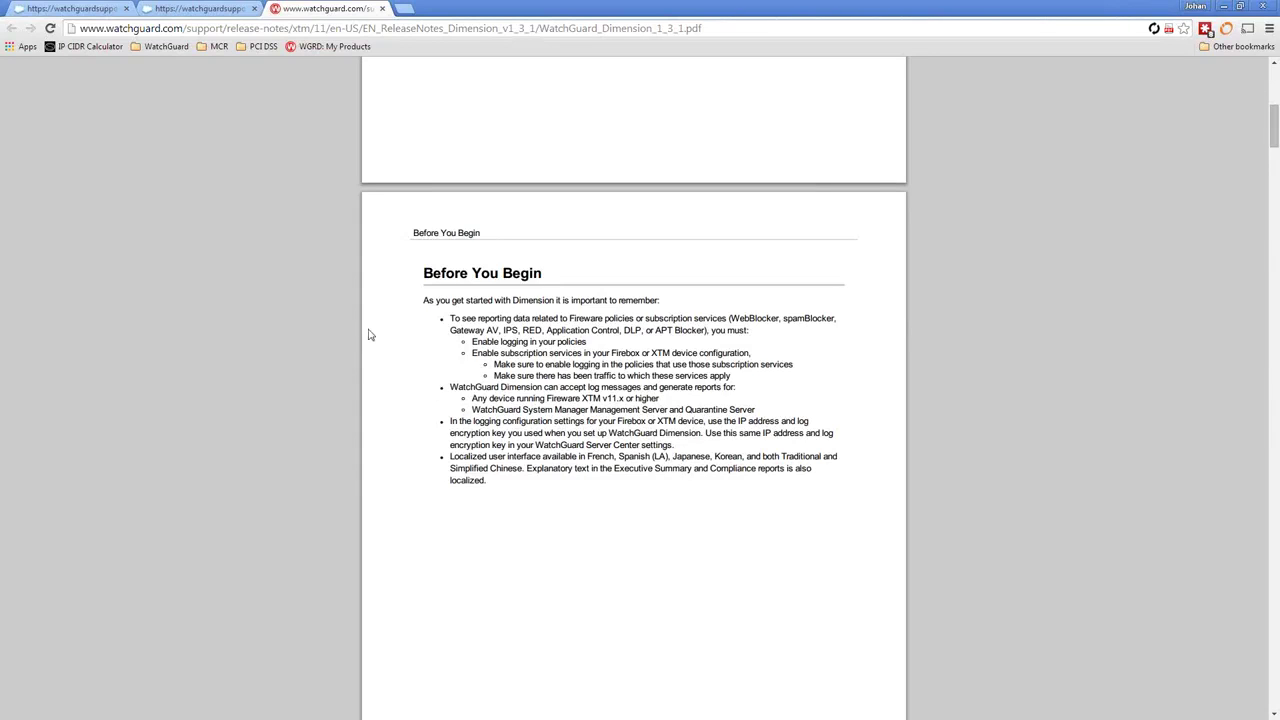
{"action": "scroll", "coordinate": [357, 328], "scroll_direction": "down", "scroll_amount": 5}
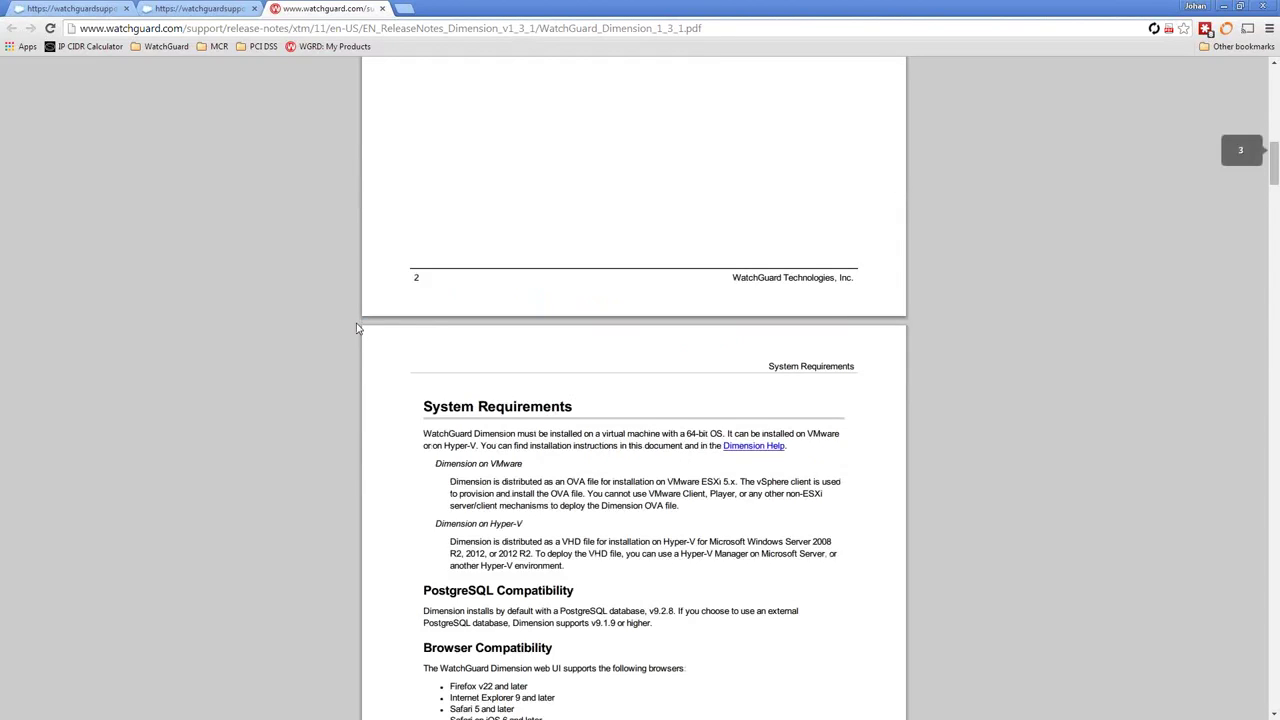
{"action": "scroll", "coordinate": [399, 340], "scroll_direction": "down", "scroll_amount": 2}
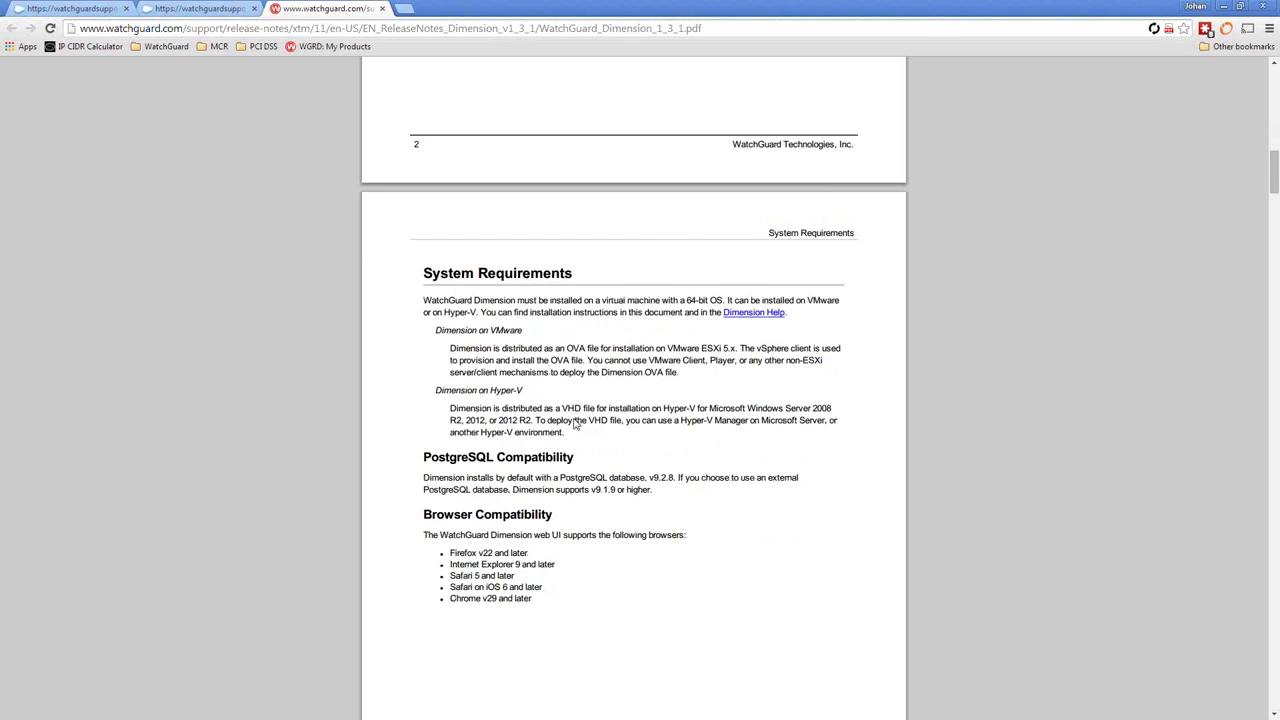
{"action": "scroll", "coordinate": [575, 420], "scroll_direction": "down", "scroll_amount": 1}
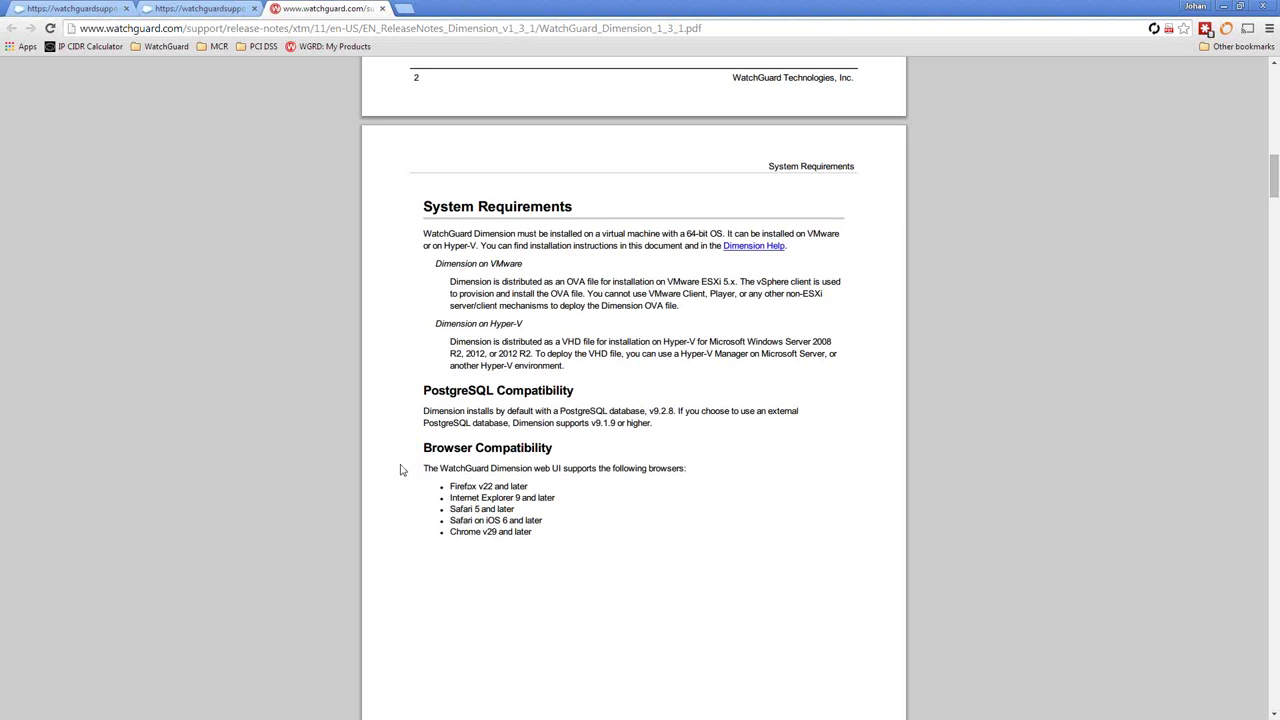
{"action": "scroll", "coordinate": [428, 557], "scroll_direction": "down", "scroll_amount": 6}
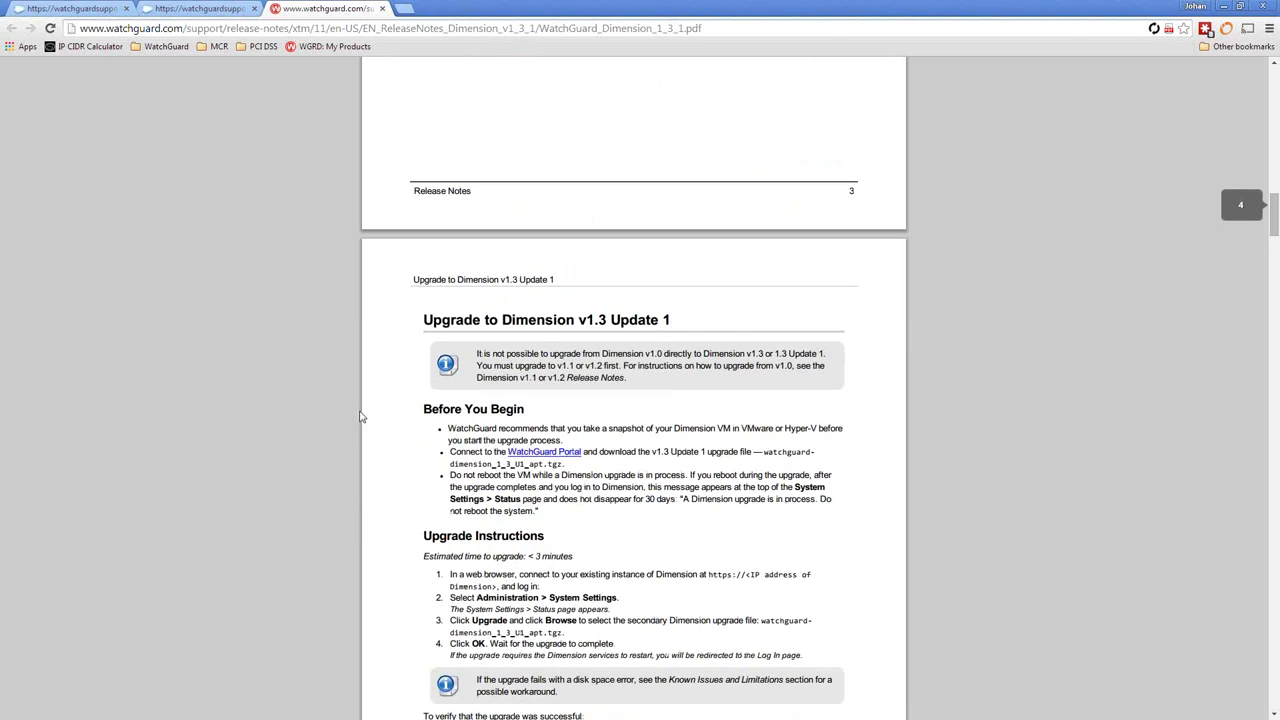
{"action": "scroll", "coordinate": [430, 530], "scroll_direction": "down", "scroll_amount": 3}
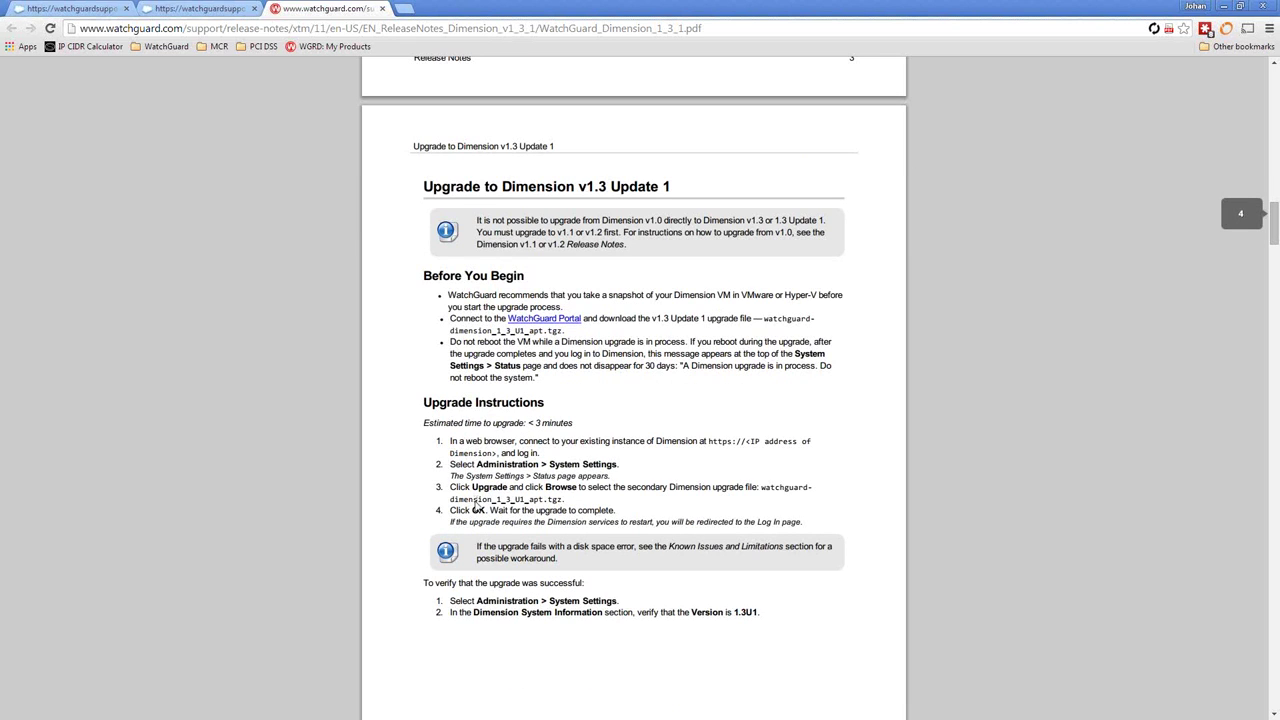
{"action": "scroll", "coordinate": [476, 505], "scroll_direction": "down", "scroll_amount": 10}
{"action": "scroll", "coordinate": [476, 505], "scroll_direction": "down", "scroll_amount": 1}
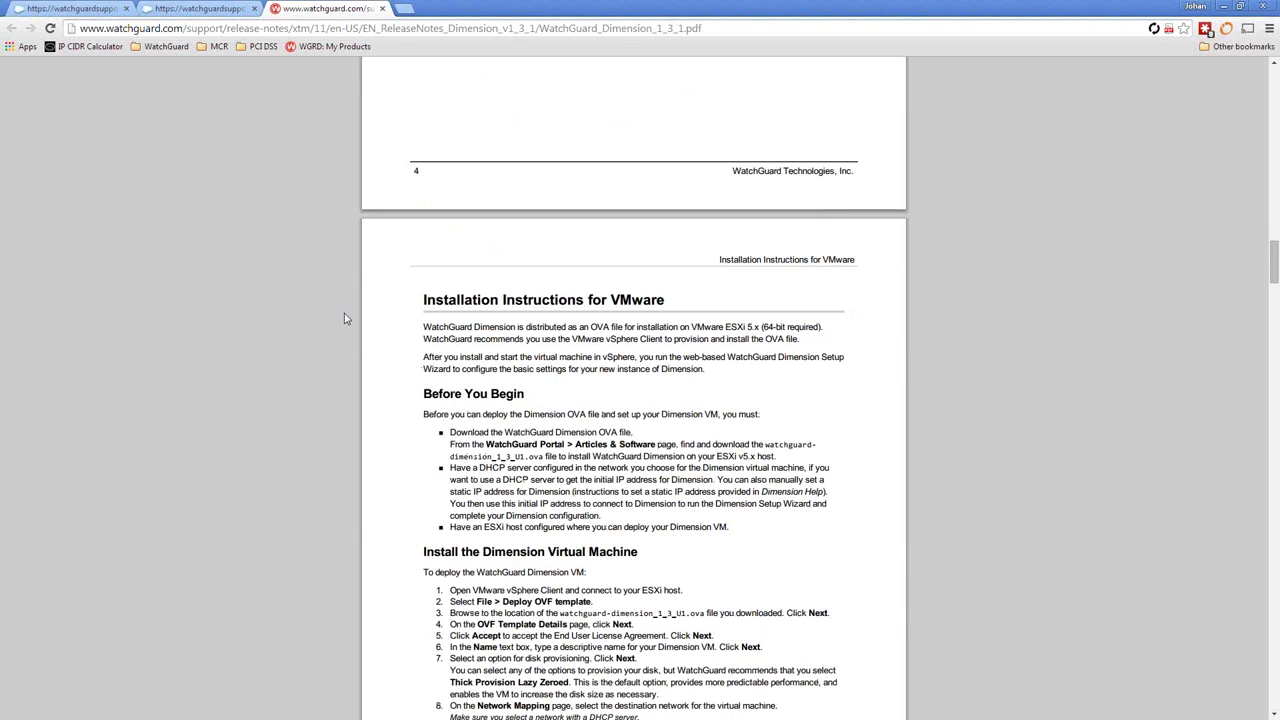
{"action": "left_click", "coordinate": [214, 8]}
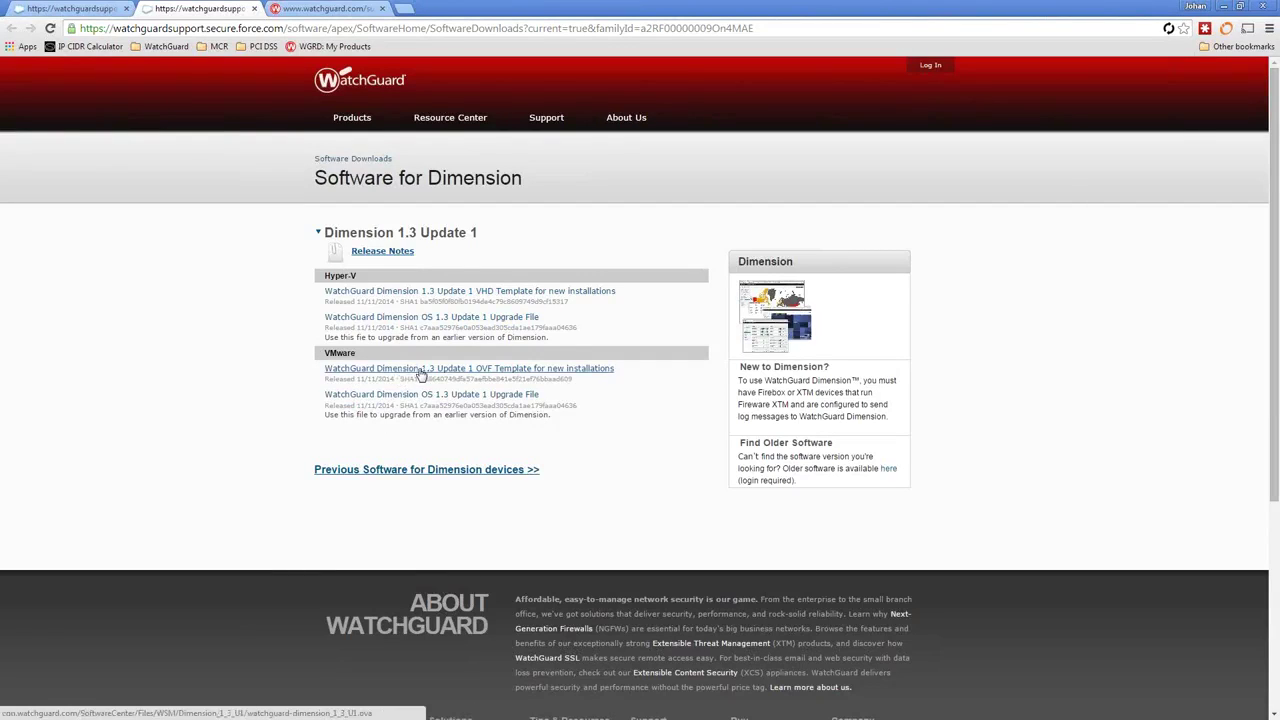
Download the Dimension 1.3 Update 1 OVF Template for new installations and dismiss the download notice.
{"action": "left_click", "coordinate": [421, 372]}
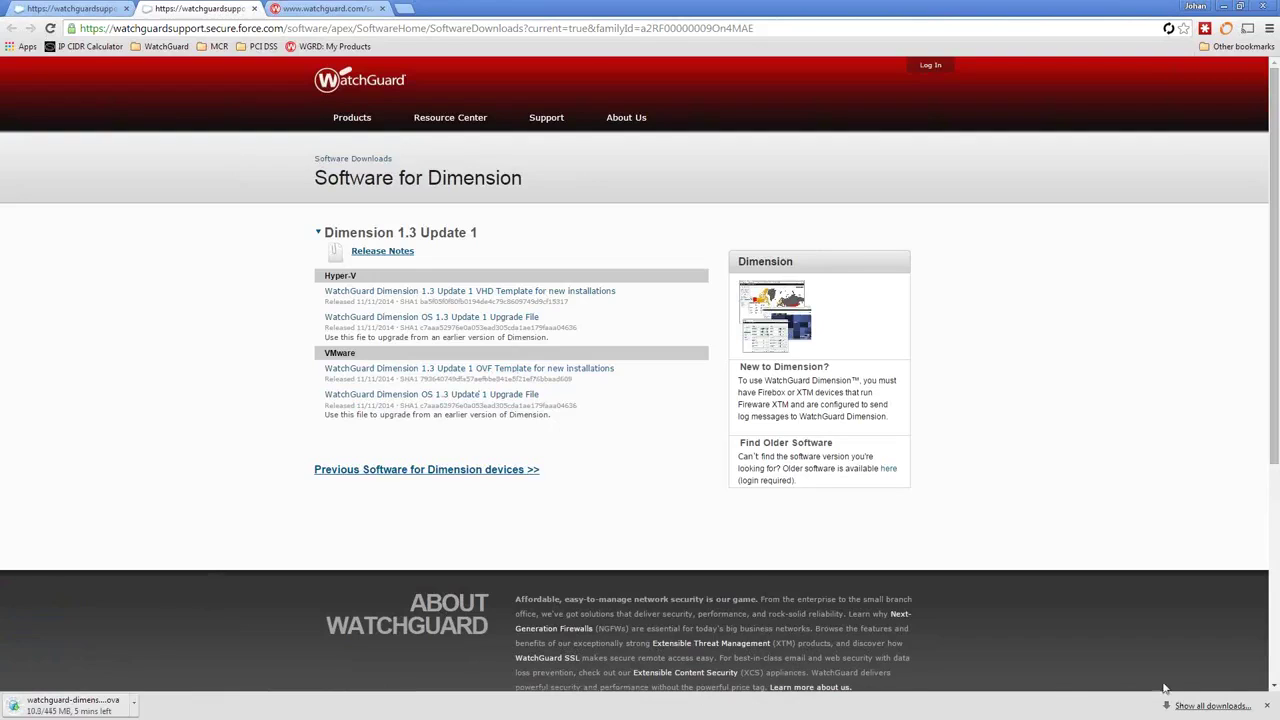
{"action": "left_click", "coordinate": [1266, 706]}
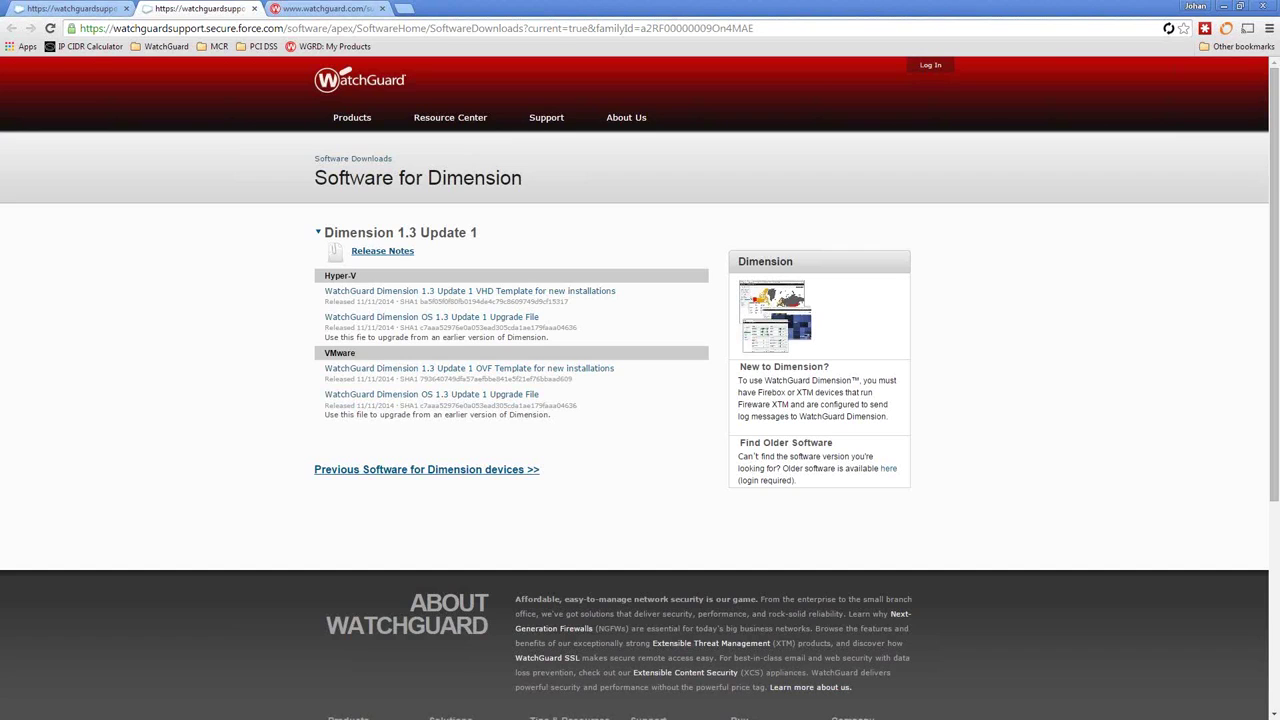
{"action": "key", "text": "alt+Tab"}
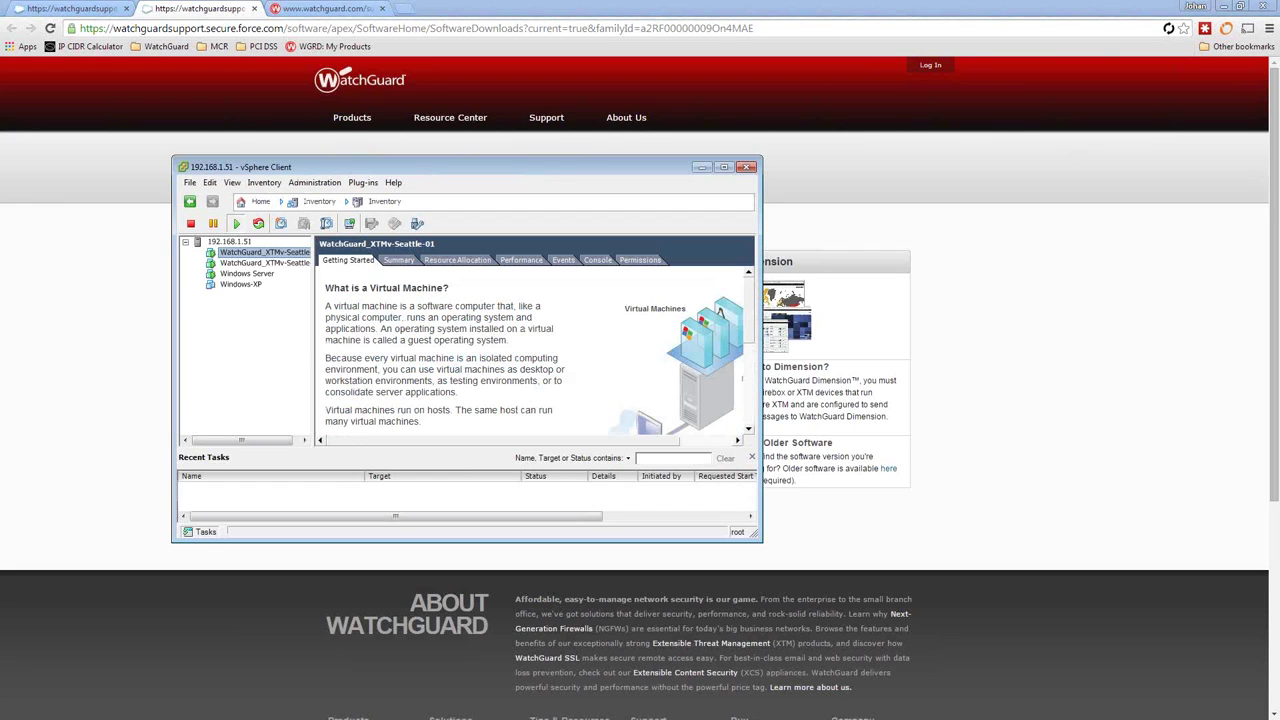
Move and enlarge the vSphere Client window, widen the inventory pane, and select host 192.168.1.51.
{"action": "left_click_drag", "start_coordinate": [289, 170], "coordinate": [431, 171]}
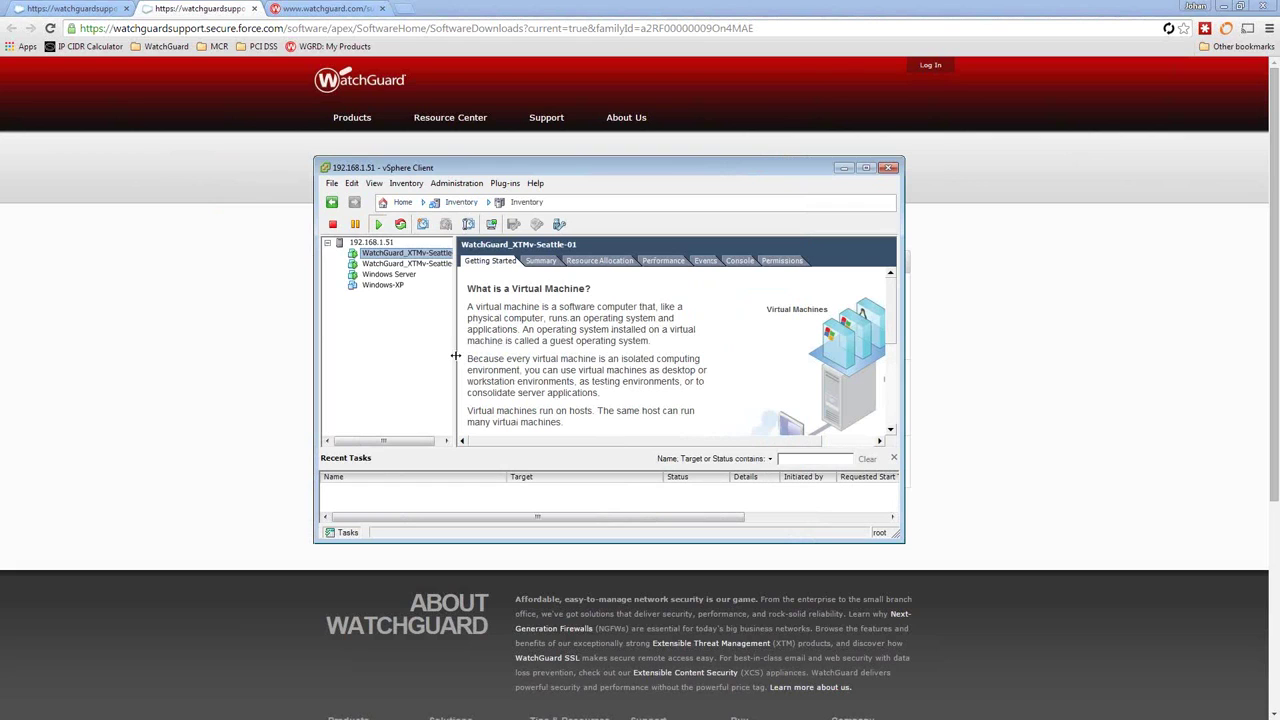
{"action": "left_click_drag", "start_coordinate": [455, 355], "coordinate": [504, 355]}
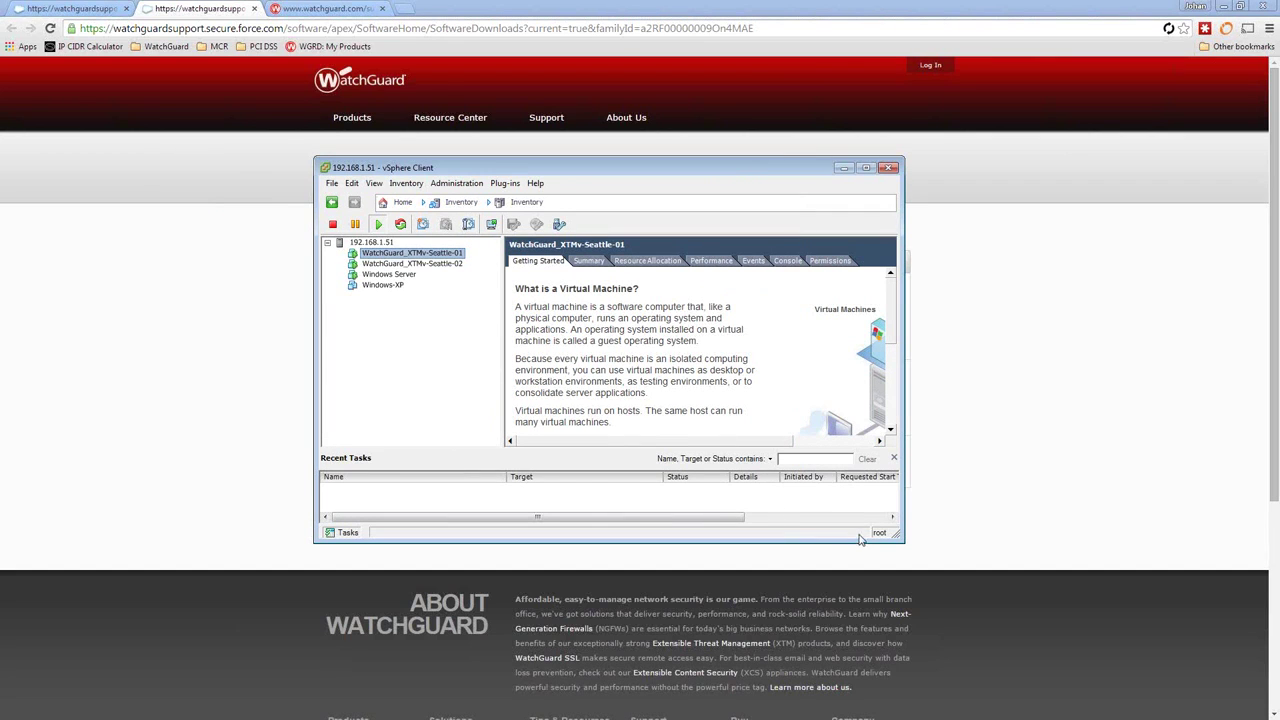
{"action": "left_click_drag", "start_coordinate": [898, 537], "coordinate": [1019, 601]}
{"action": "left_click", "coordinate": [372, 243]}
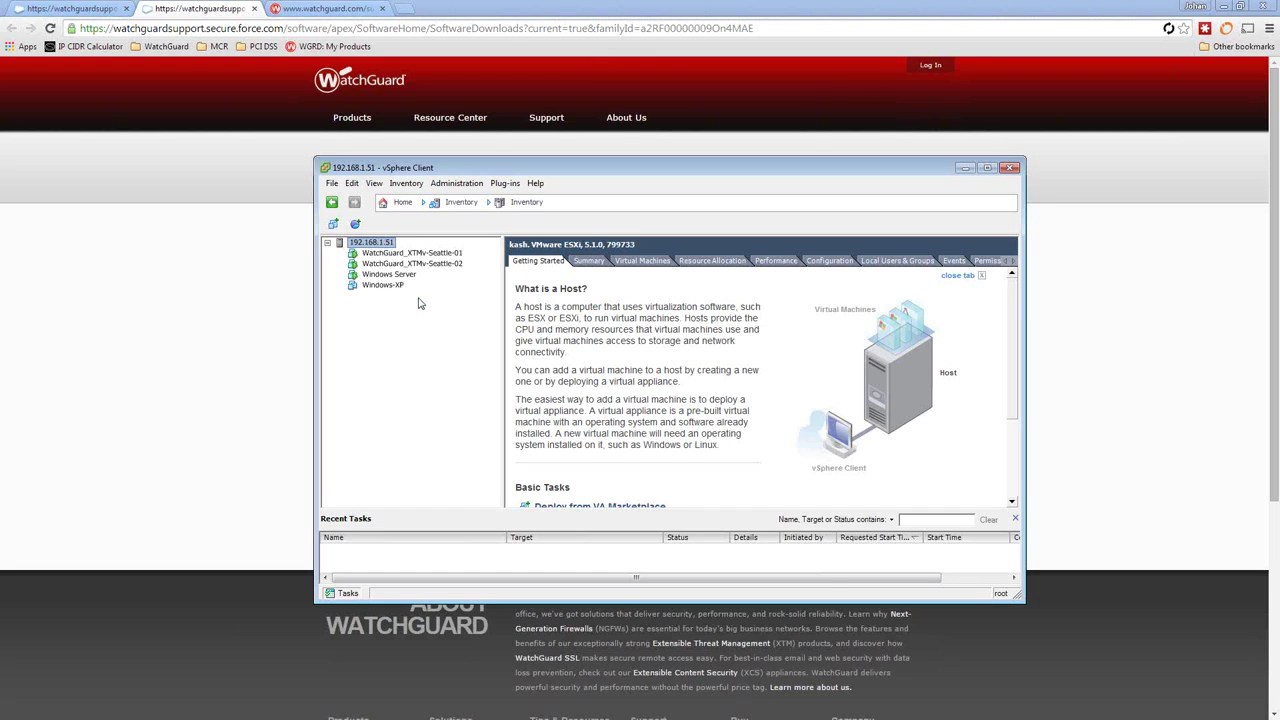
{"action": "left_click", "coordinate": [332, 185]}
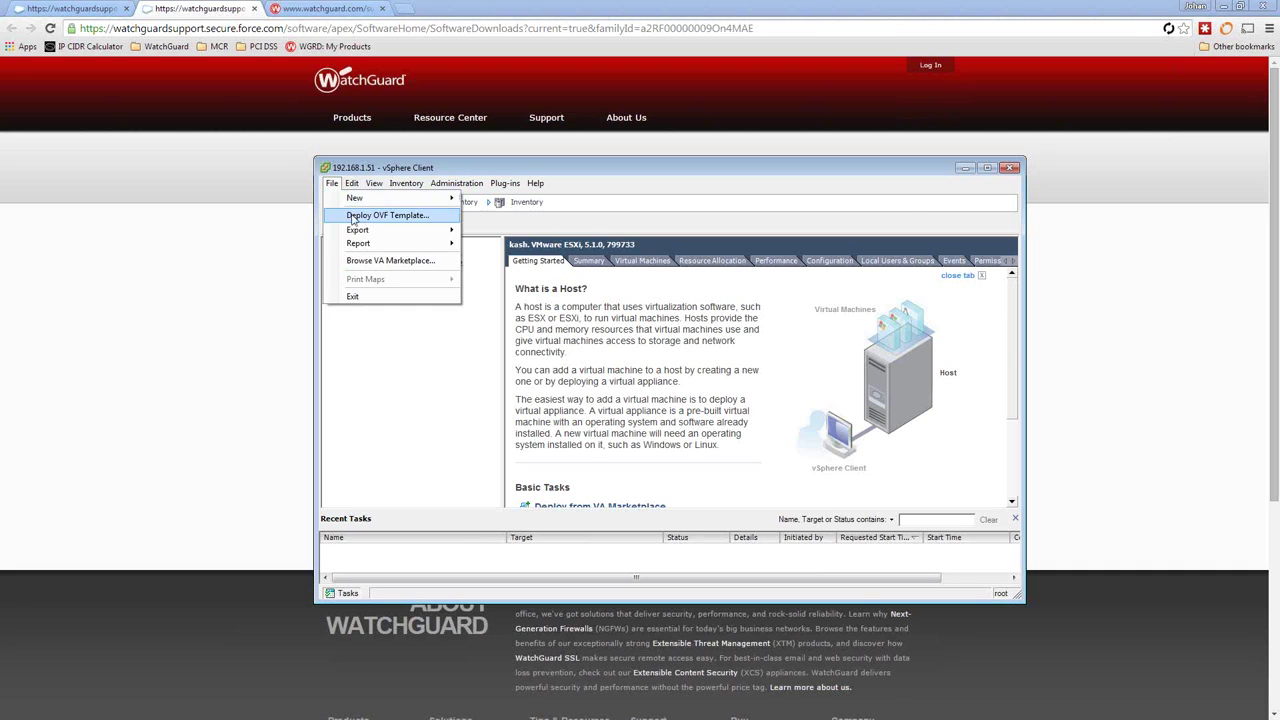
Deploy an OVF template from watchguard-dimension_1_3_U1.ova and proceed past the template details.
{"action": "left_click", "coordinate": [387, 215]}
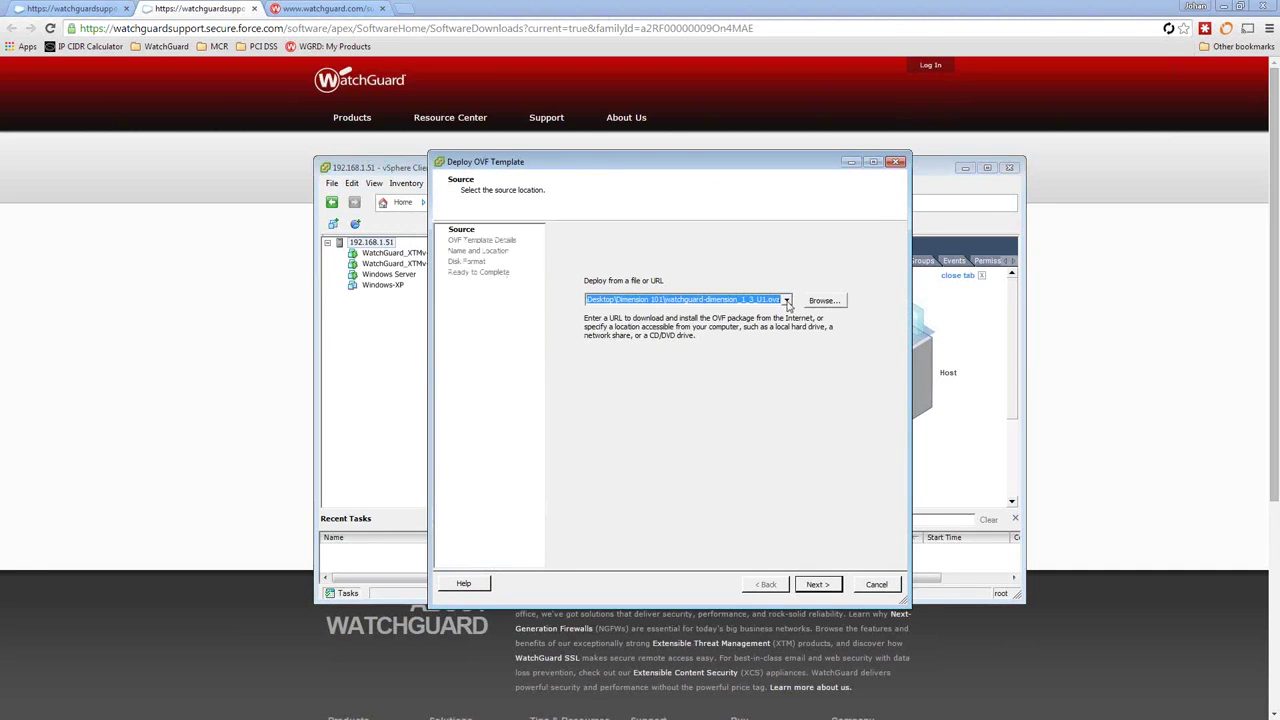
{"action": "left_click", "coordinate": [824, 300]}
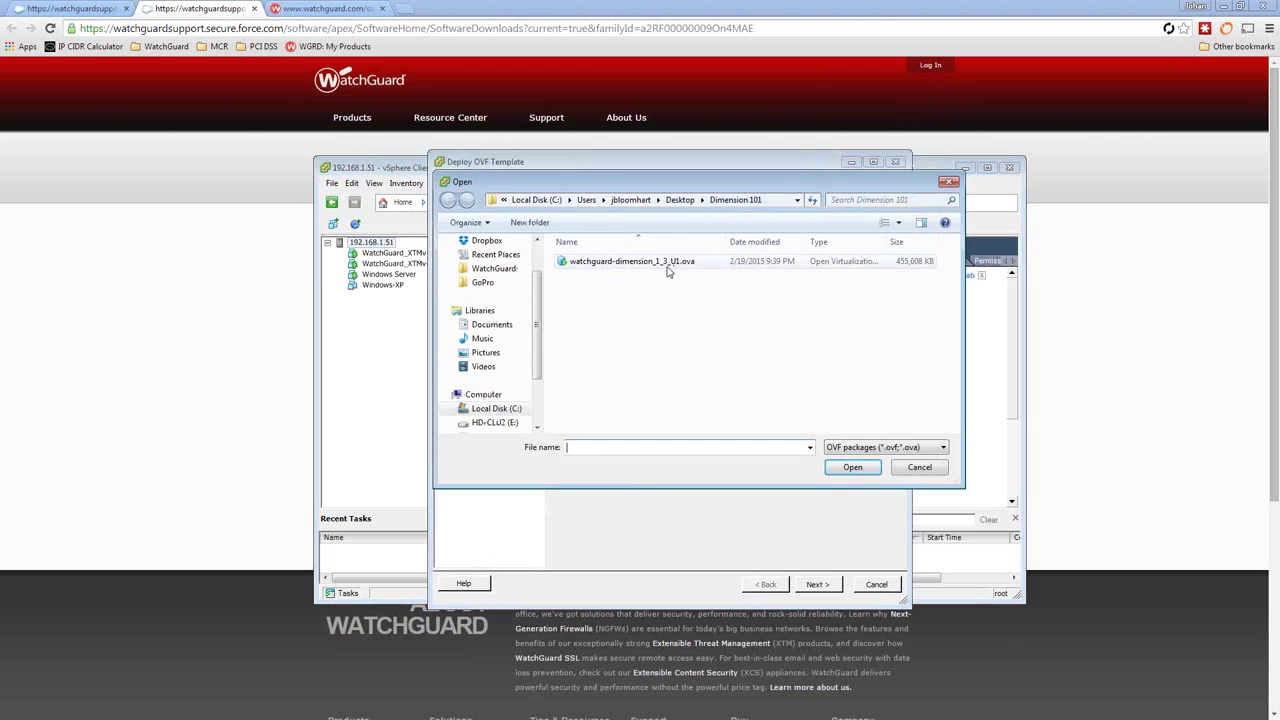
{"action": "left_click_drag", "start_coordinate": [612, 184], "coordinate": [683, 206]}
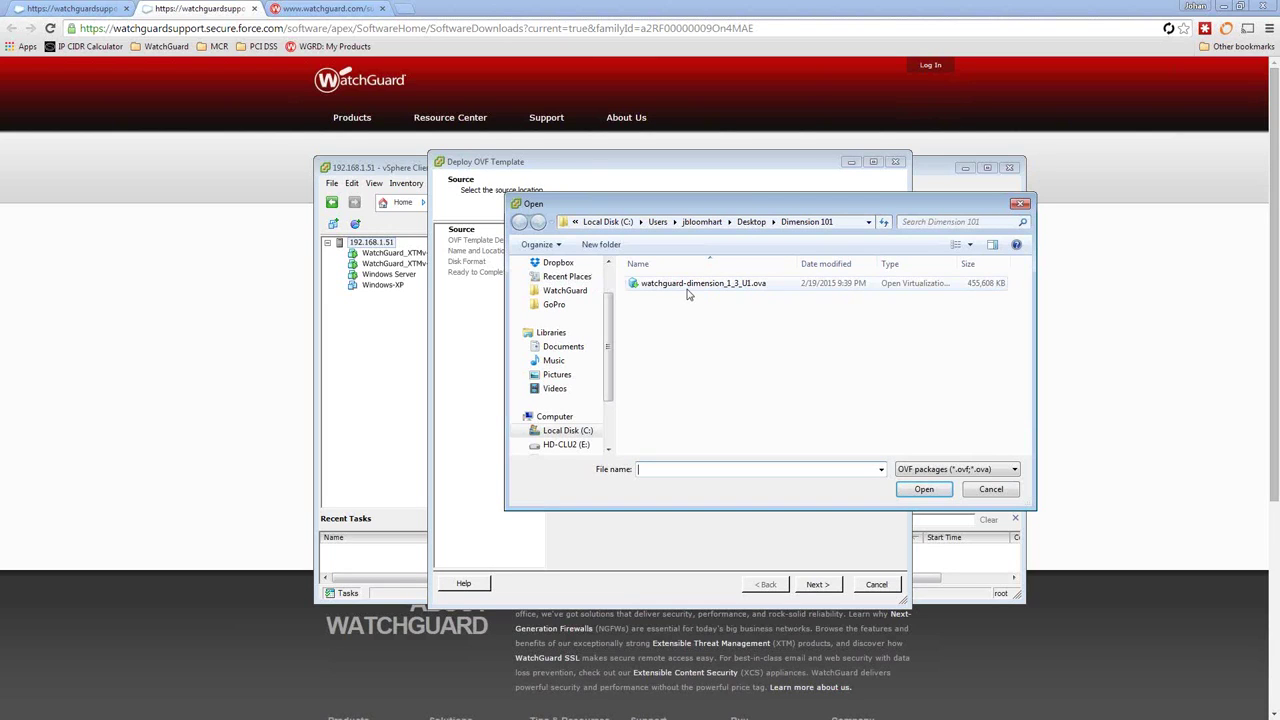
{"action": "double_click", "coordinate": [727, 287]}
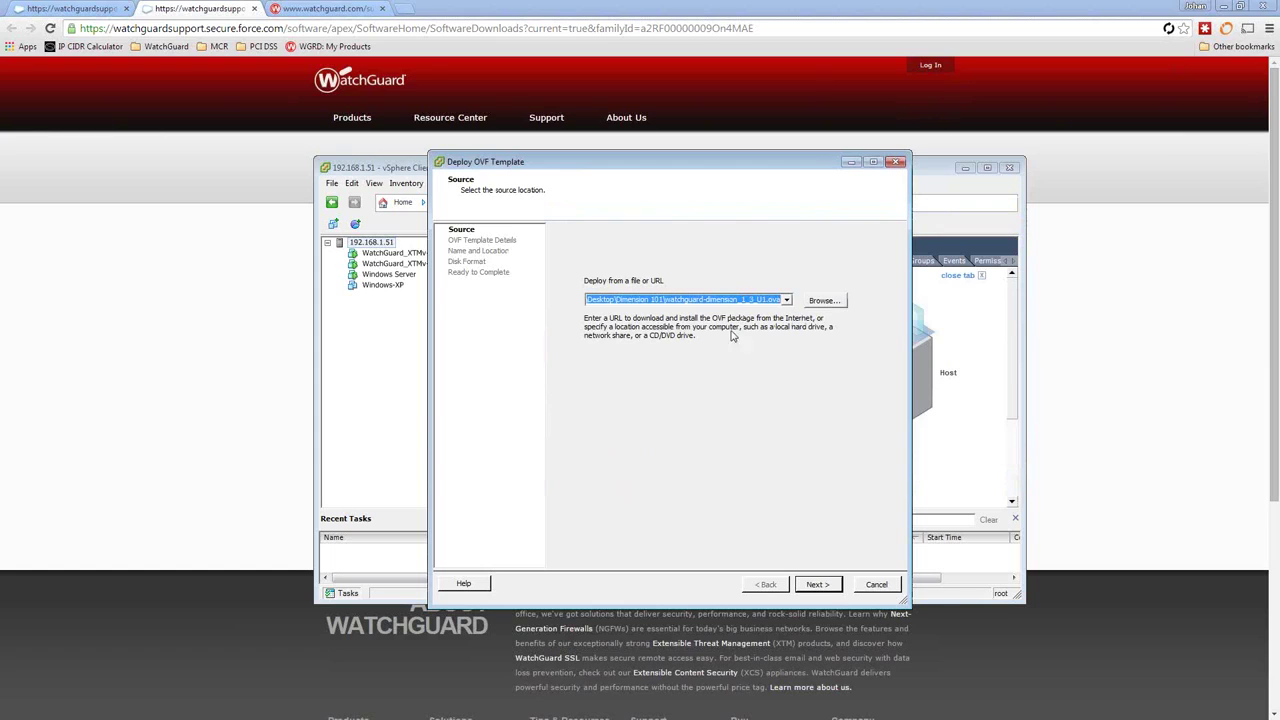
{"action": "left_click", "coordinate": [817, 585]}
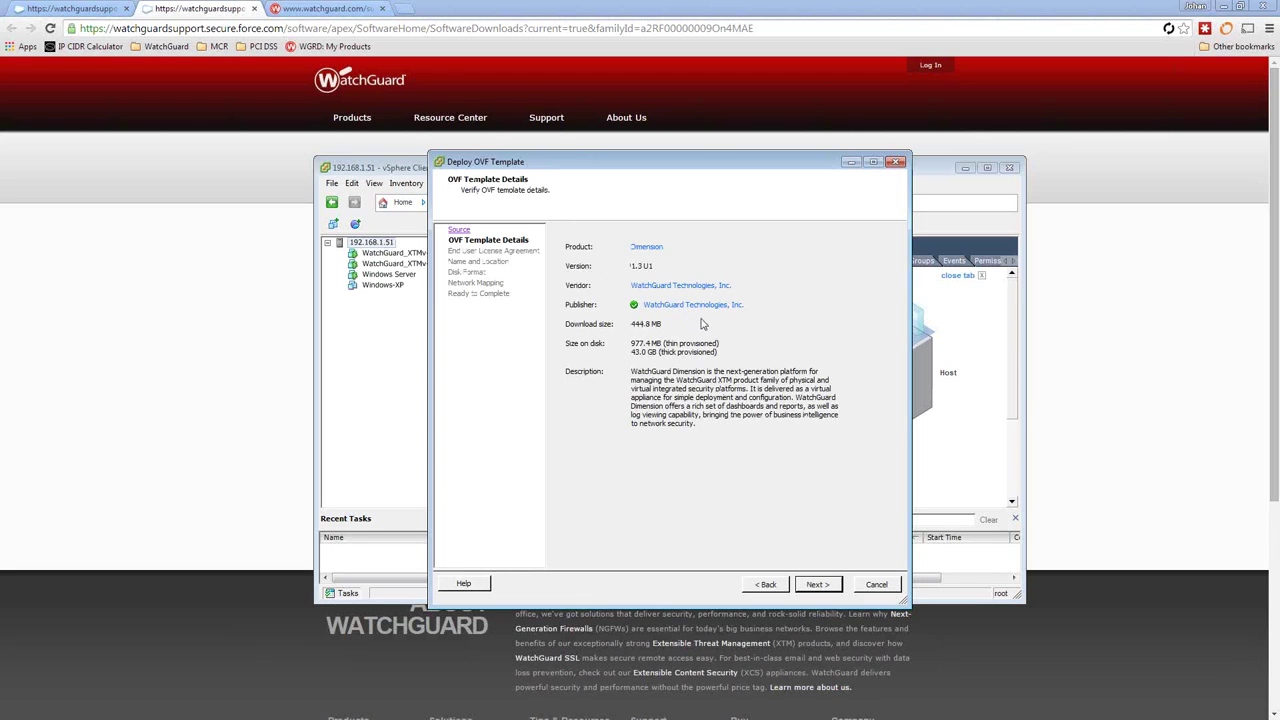
{"action": "left_click", "coordinate": [812, 585]}
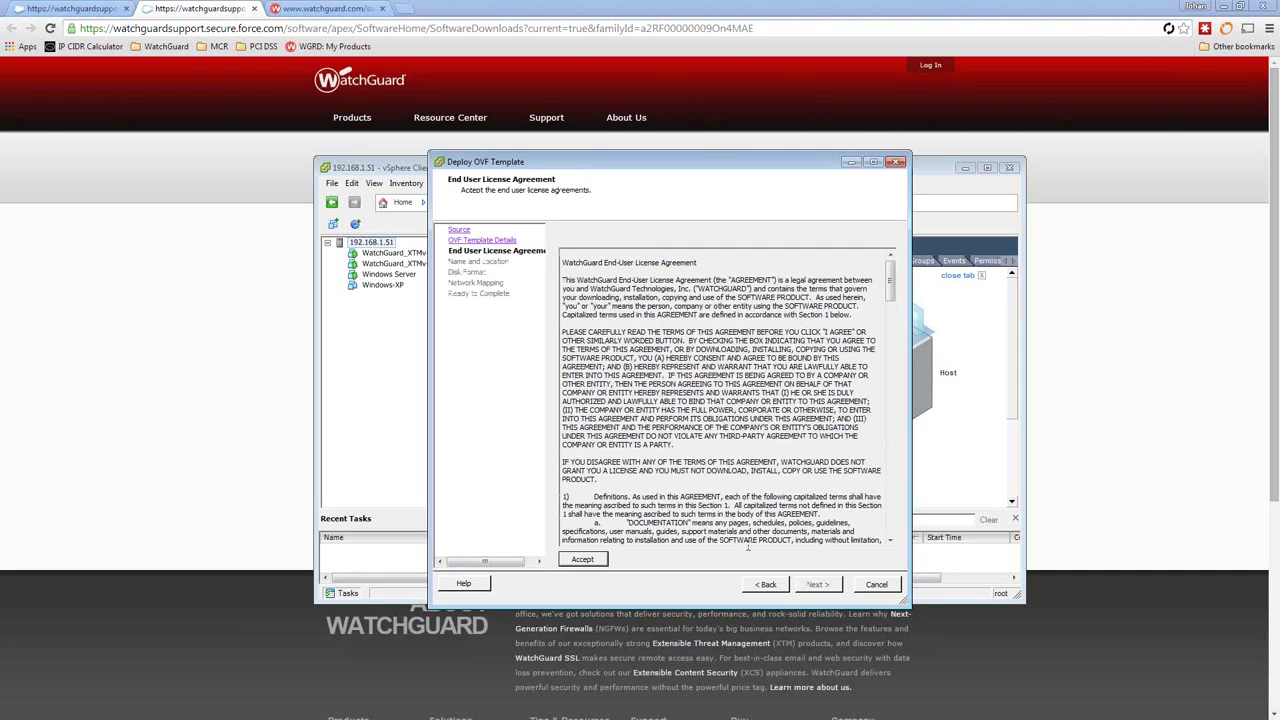
Accept the EULA, keeping name Dimension, thick provisioning and NET0 mapped to WAN Switch.
{"action": "left_click", "coordinate": [584, 560]}
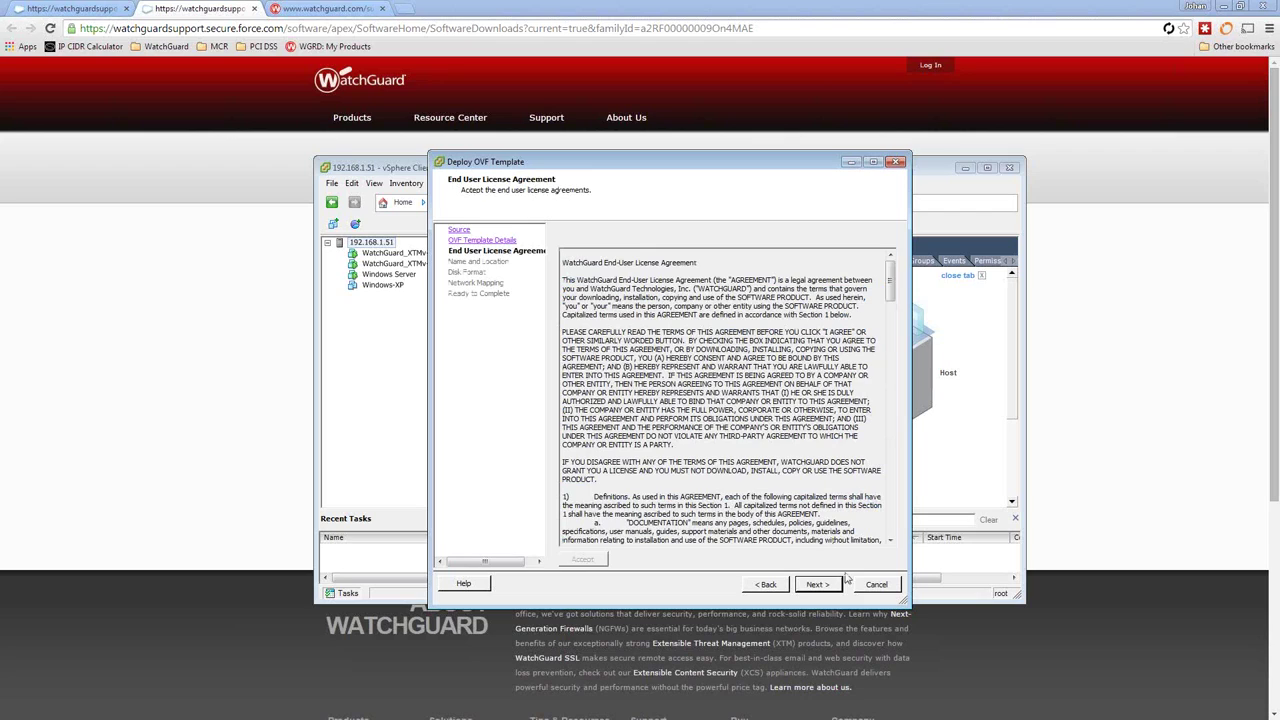
{"action": "left_click", "coordinate": [818, 585]}
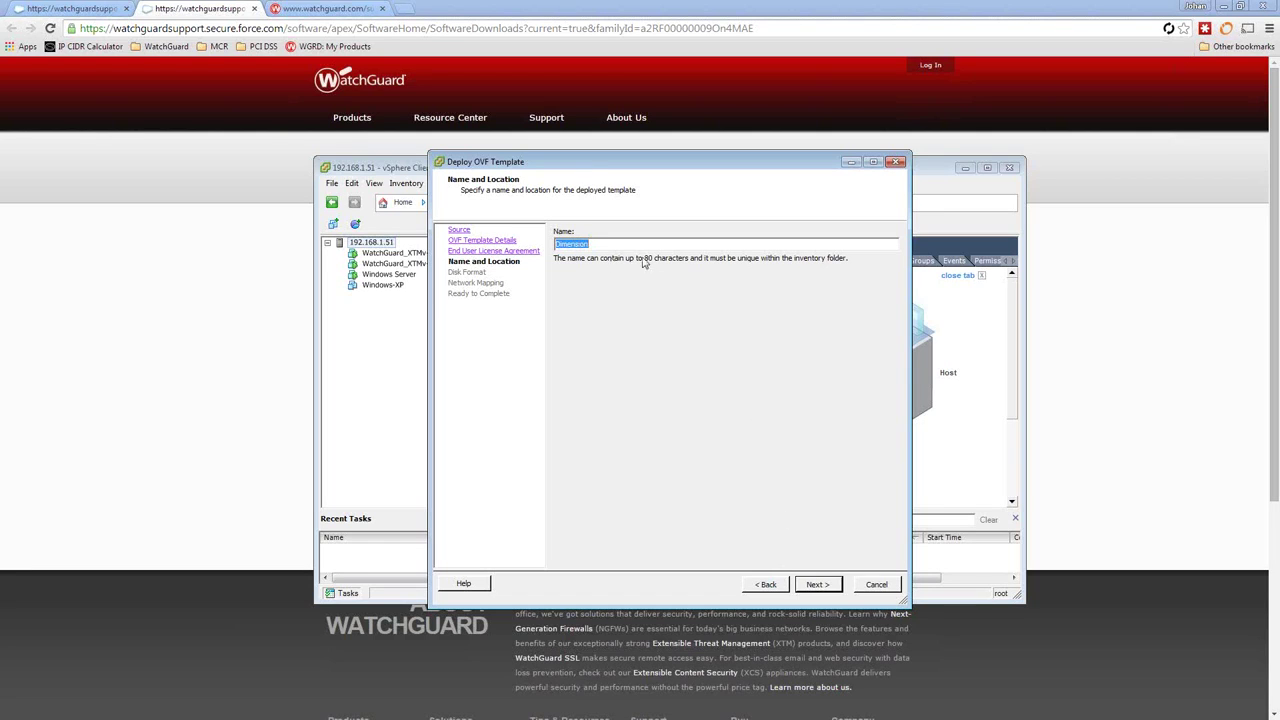
{"action": "left_click", "coordinate": [822, 588]}
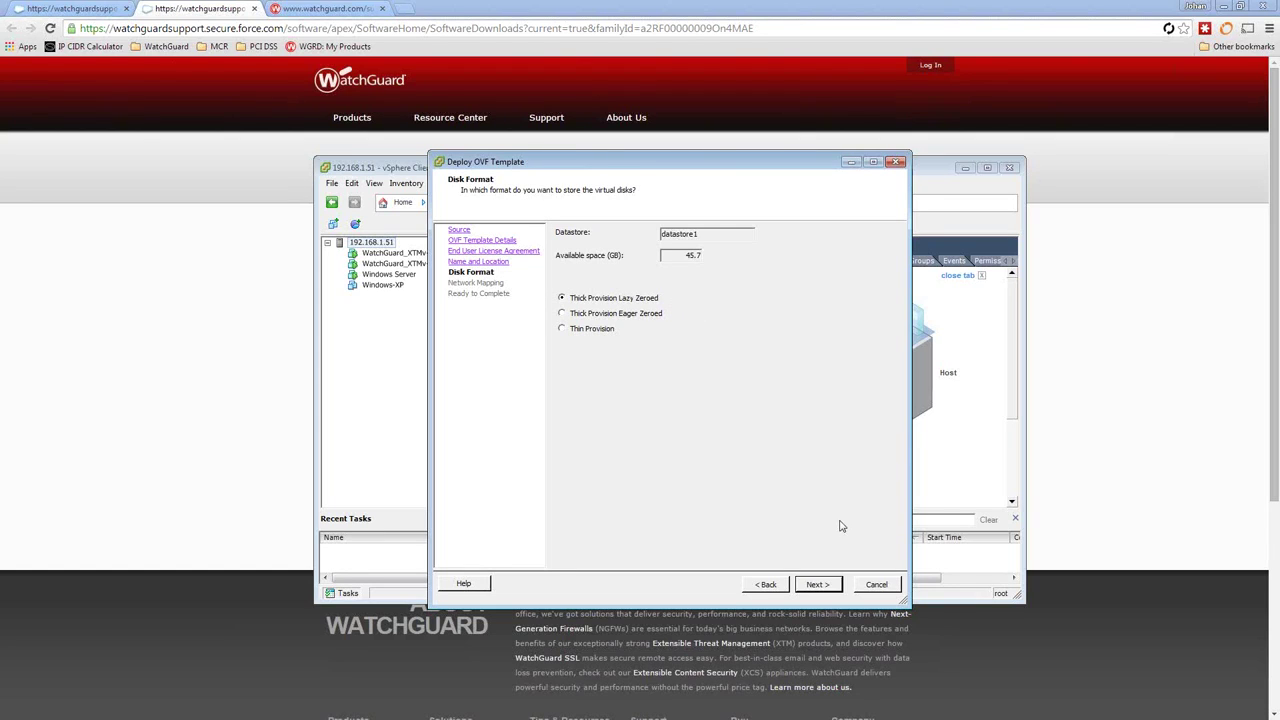
{"action": "left_click", "coordinate": [819, 586]}
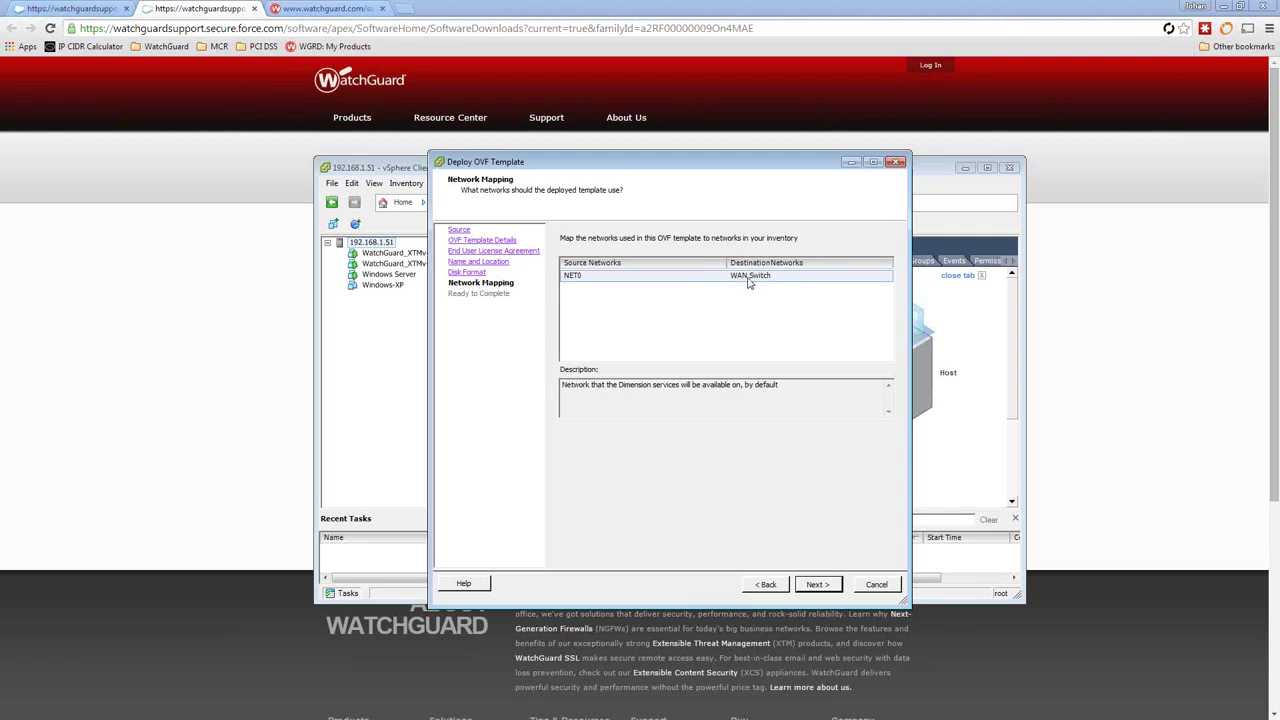
{"action": "left_click", "coordinate": [818, 585]}
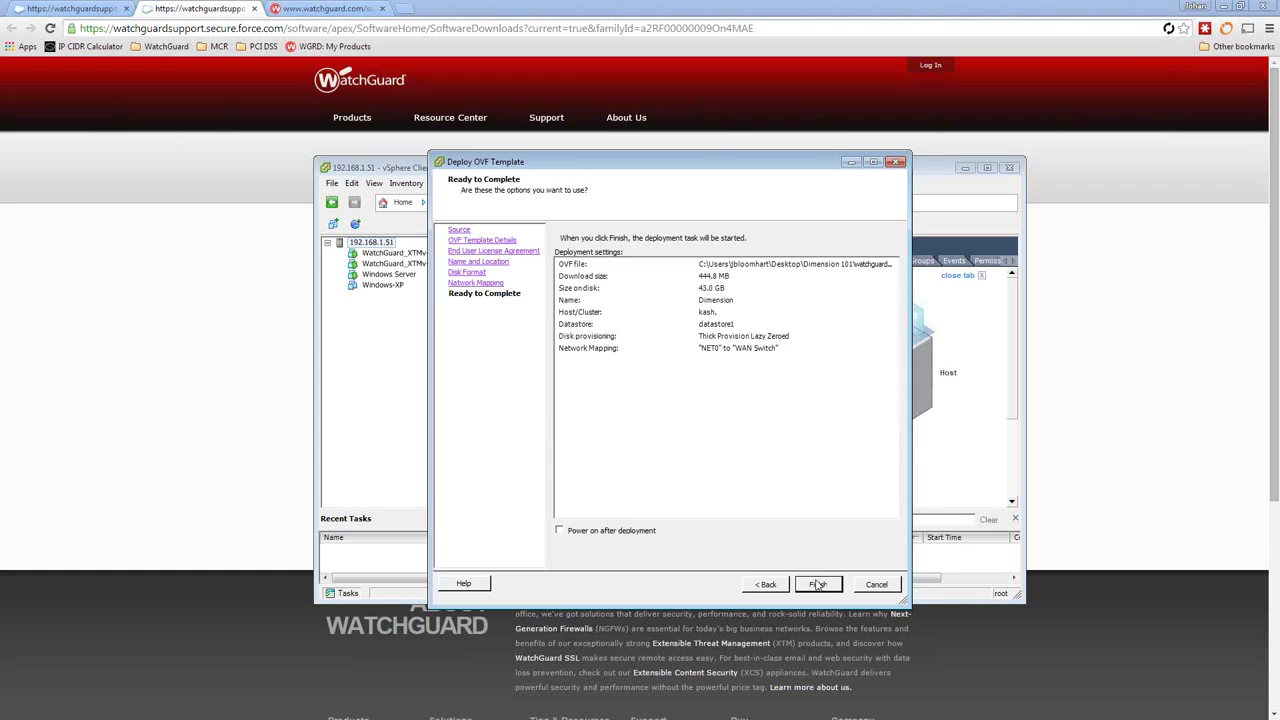
Tick power-on after deployment and finish deploying the Dimension VM.
{"action": "left_click", "coordinate": [595, 535]}
{"action": "left_click", "coordinate": [818, 585]}
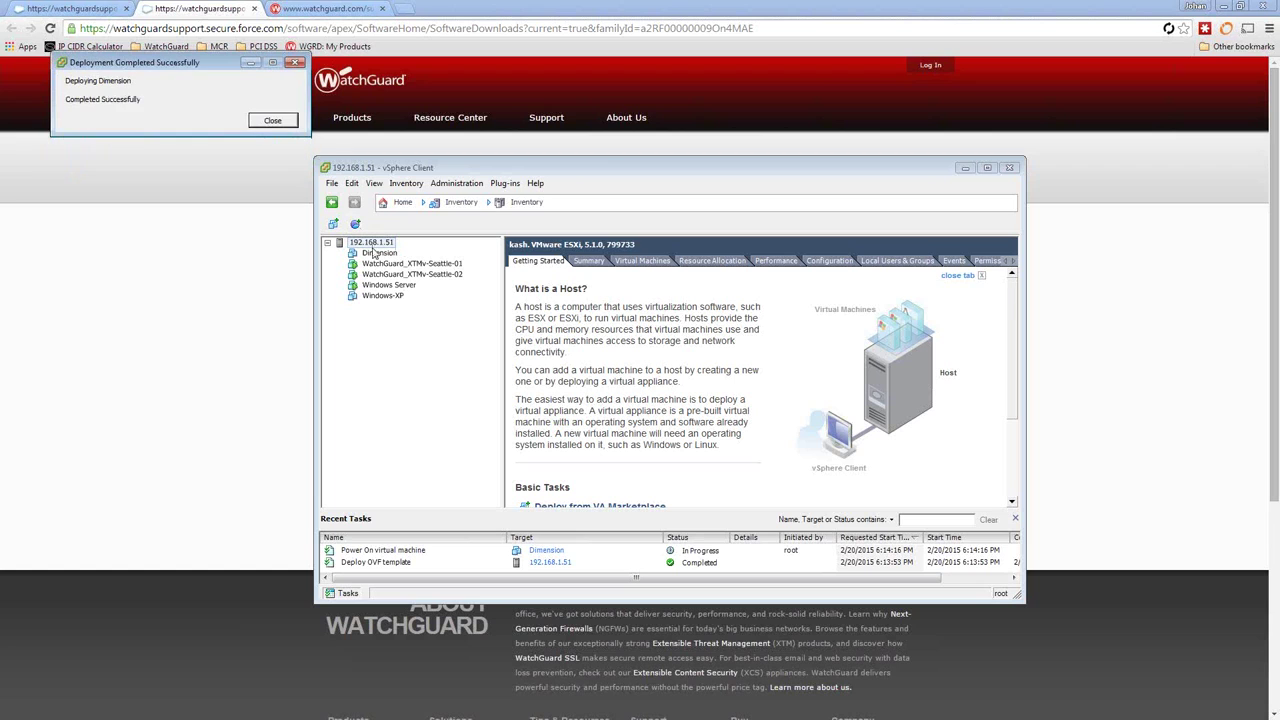
Dismiss the deployment notice and show the Dimension VM's summary, running at 192.168.1.52.
{"action": "left_click", "coordinate": [273, 120]}
{"action": "left_click", "coordinate": [372, 252]}
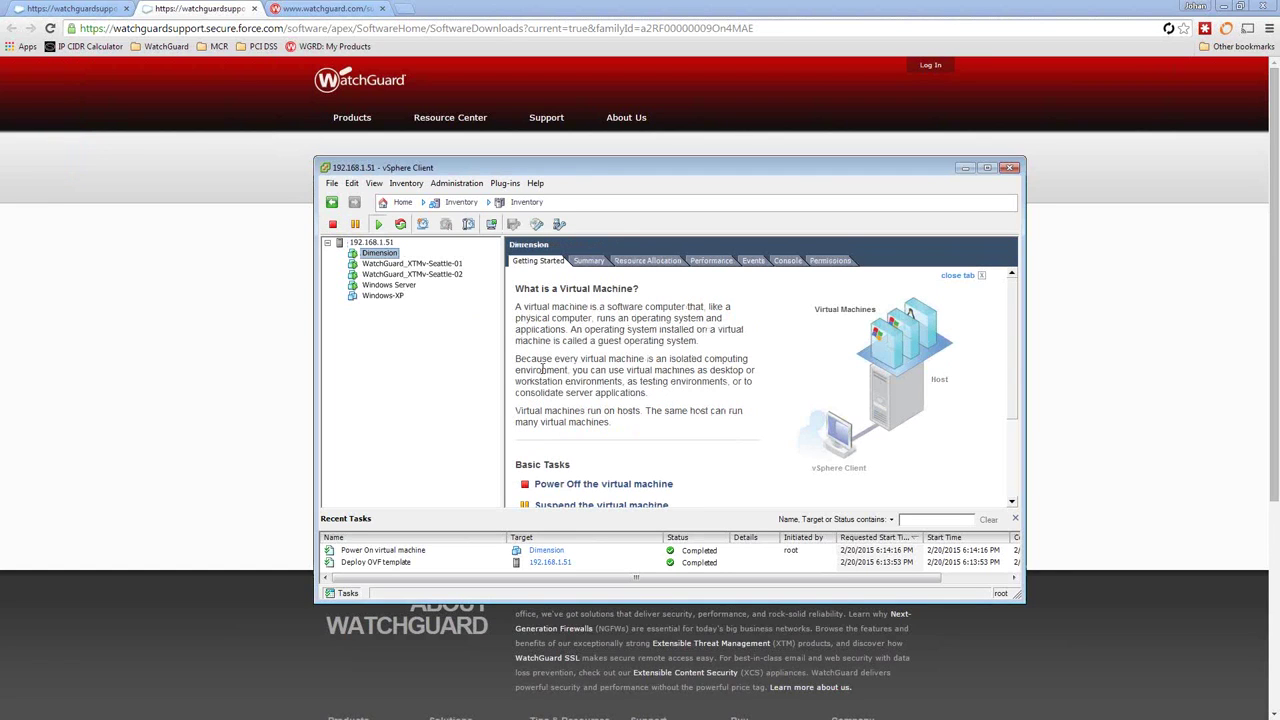
{"action": "left_click", "coordinate": [588, 260]}
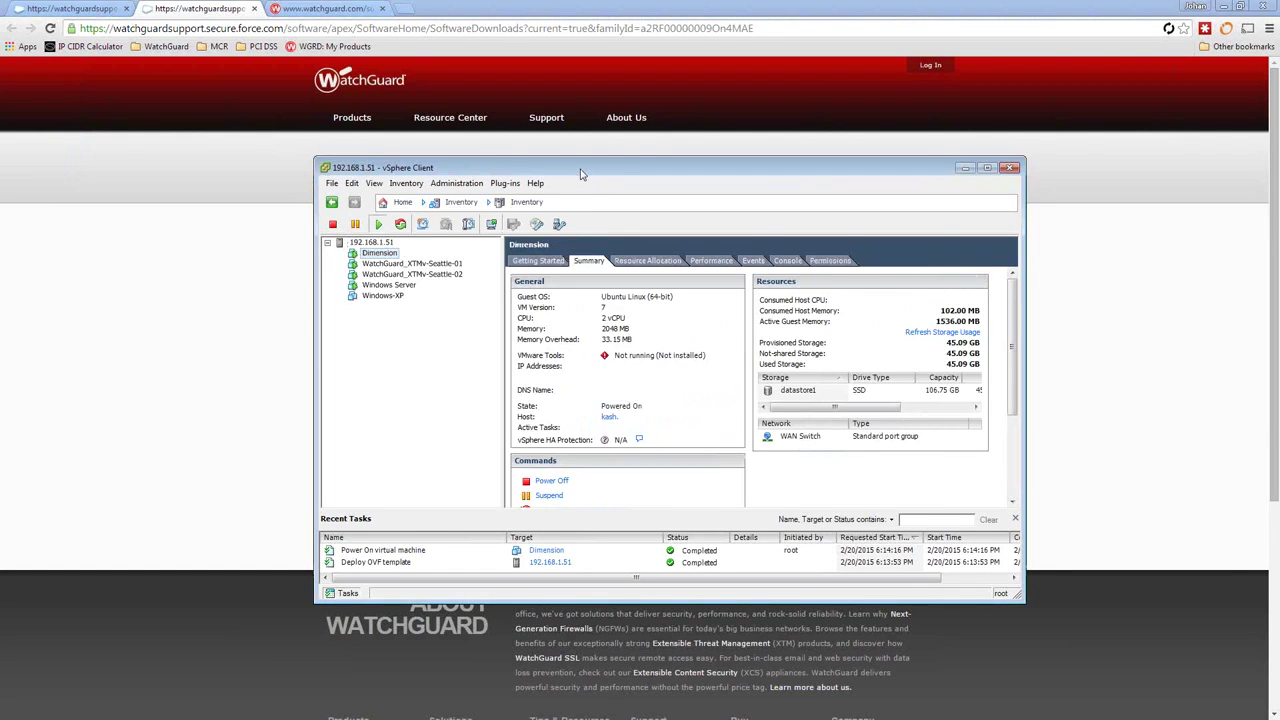
Move the vSphere Client window up and enlarge it, then bring up the Dimension VM's actions.
{"action": "left_click_drag", "start_coordinate": [584, 168], "coordinate": [558, 58]}
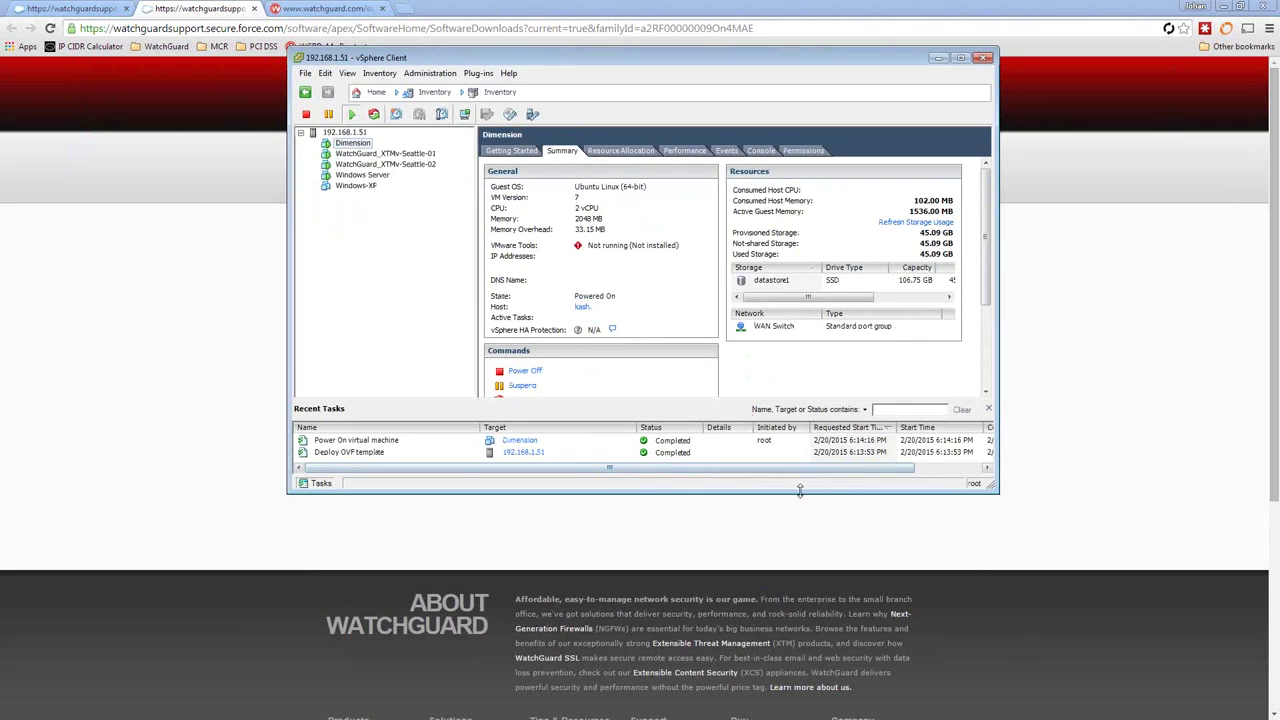
{"action": "left_click_drag", "start_coordinate": [800, 492], "coordinate": [826, 620]}
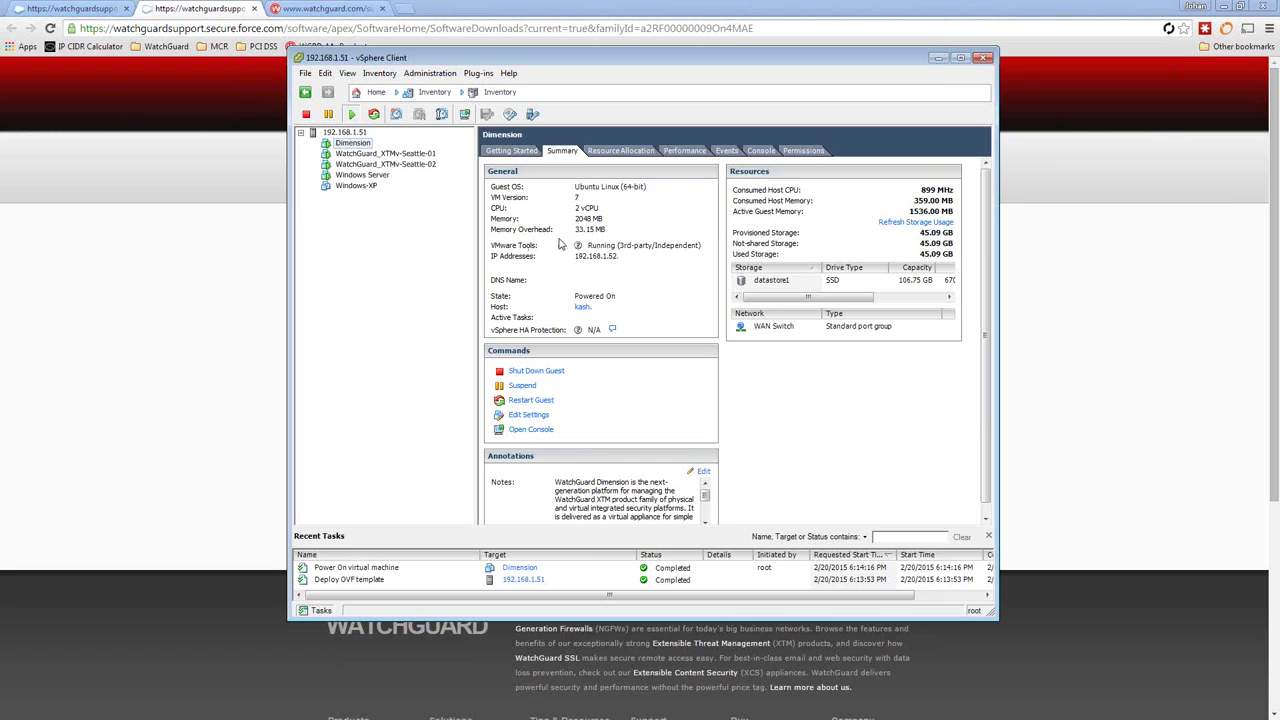
{"action": "right_click", "coordinate": [337, 147]}
In the Dimension VM console, log in as the wgsupport user and change its password.
{"action": "left_click", "coordinate": [394, 191]}
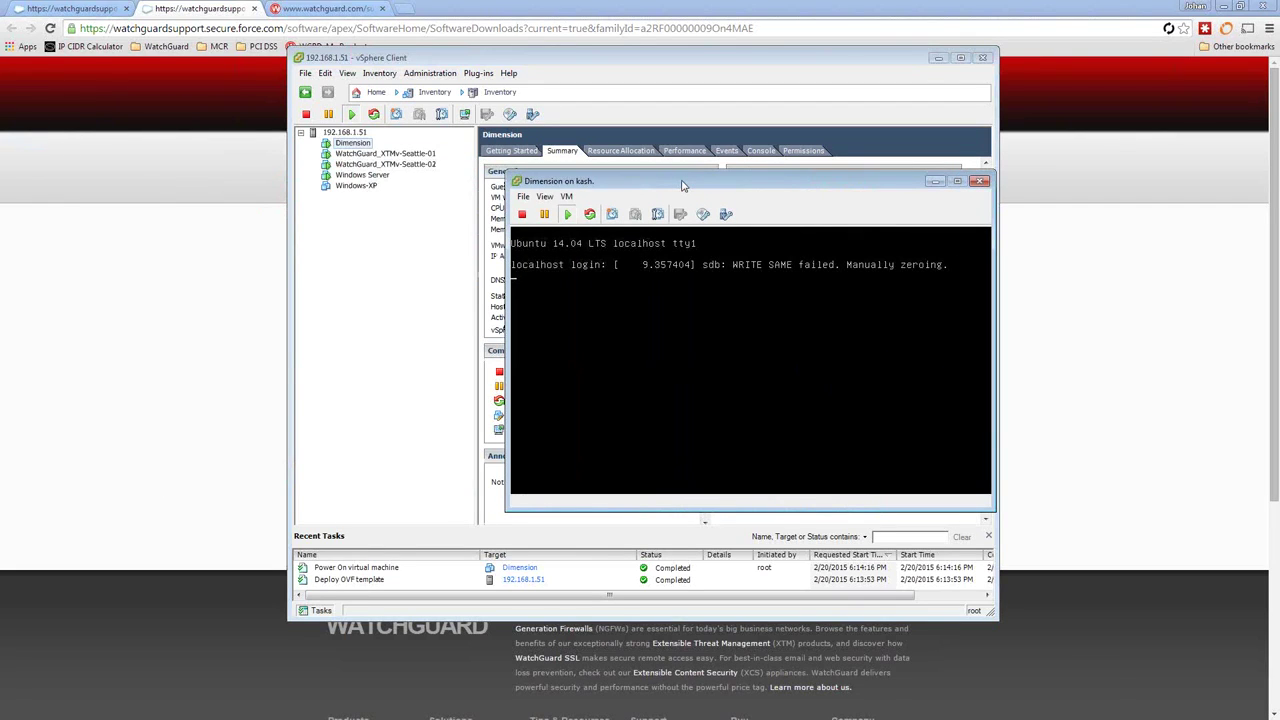
{"action": "left_click", "coordinate": [651, 258]}
{"action": "key", "text": "Return"}
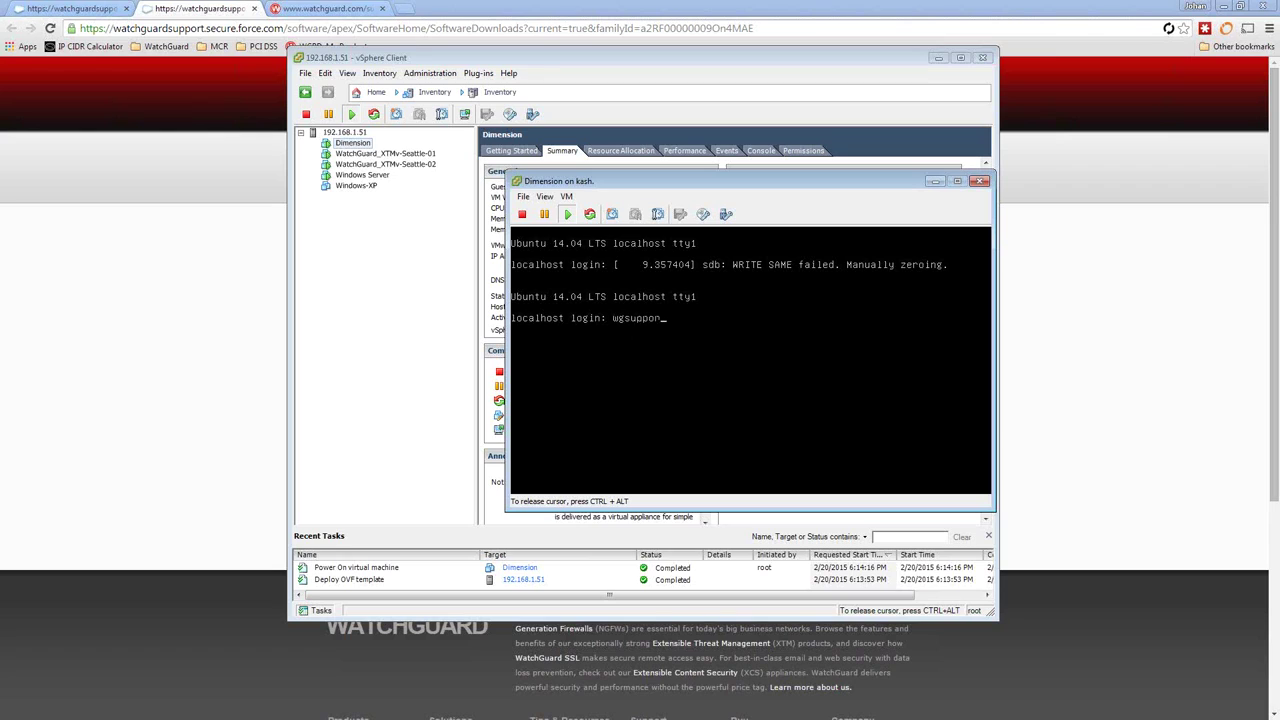
{"action": "key", "text": "Return"}
{"action": "key", "text": "Return"}
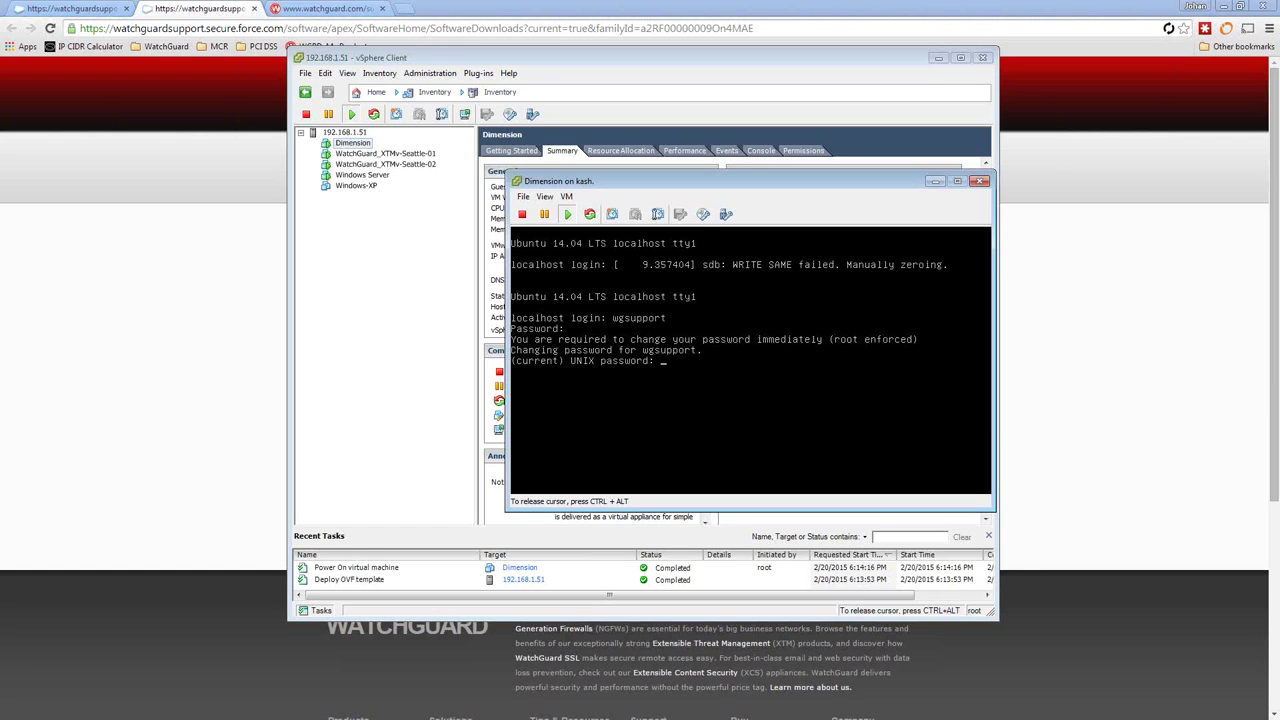
{"action": "key", "text": "Return"}
{"action": "key", "text": "Return"}
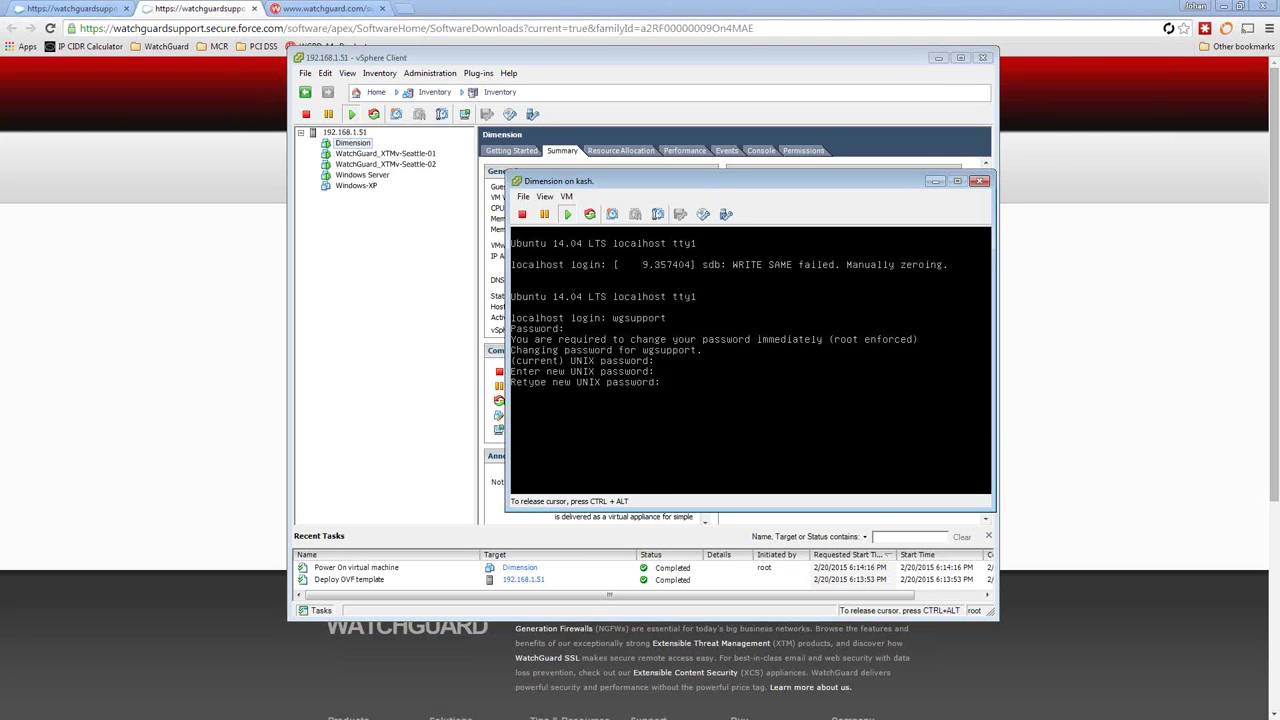
{"action": "key", "text": "Return"}
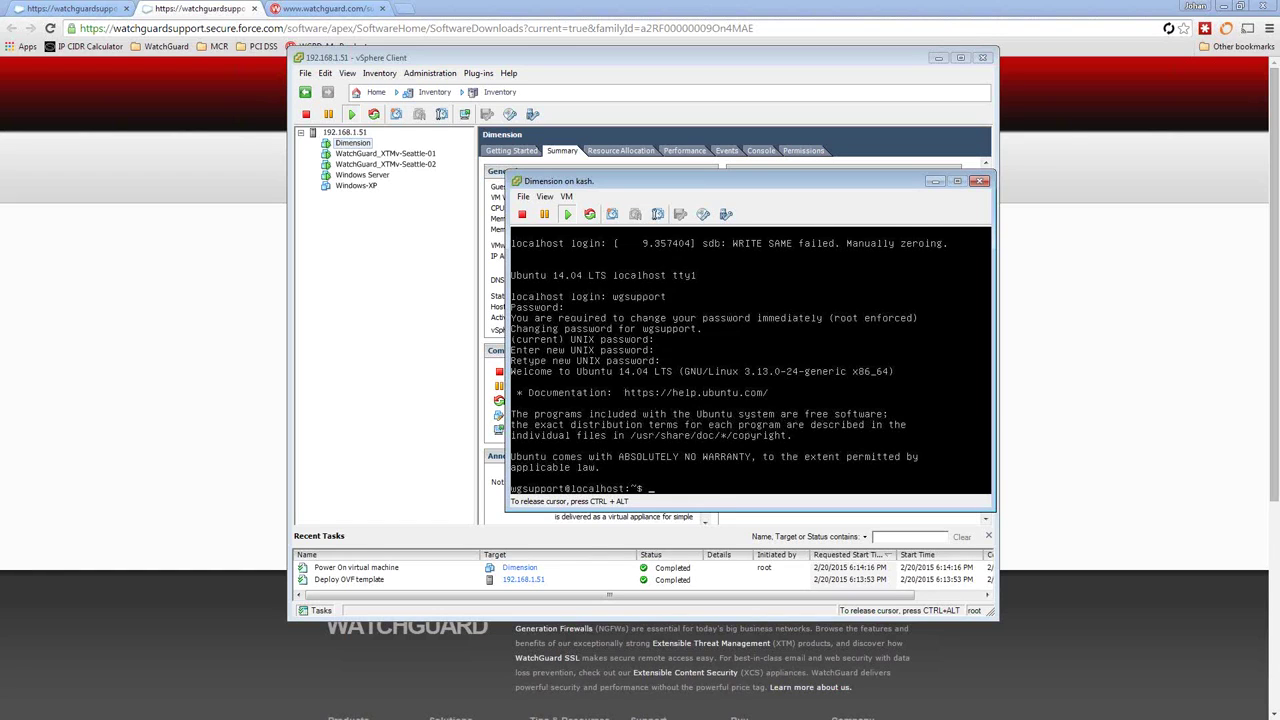
Run ifconfig to confirm eth0 is at 192.168.1.52, then release the console and minimize vSphere Client.
{"action": "type", "text": "ifconfig"}
{"action": "key", "text": "Return"}
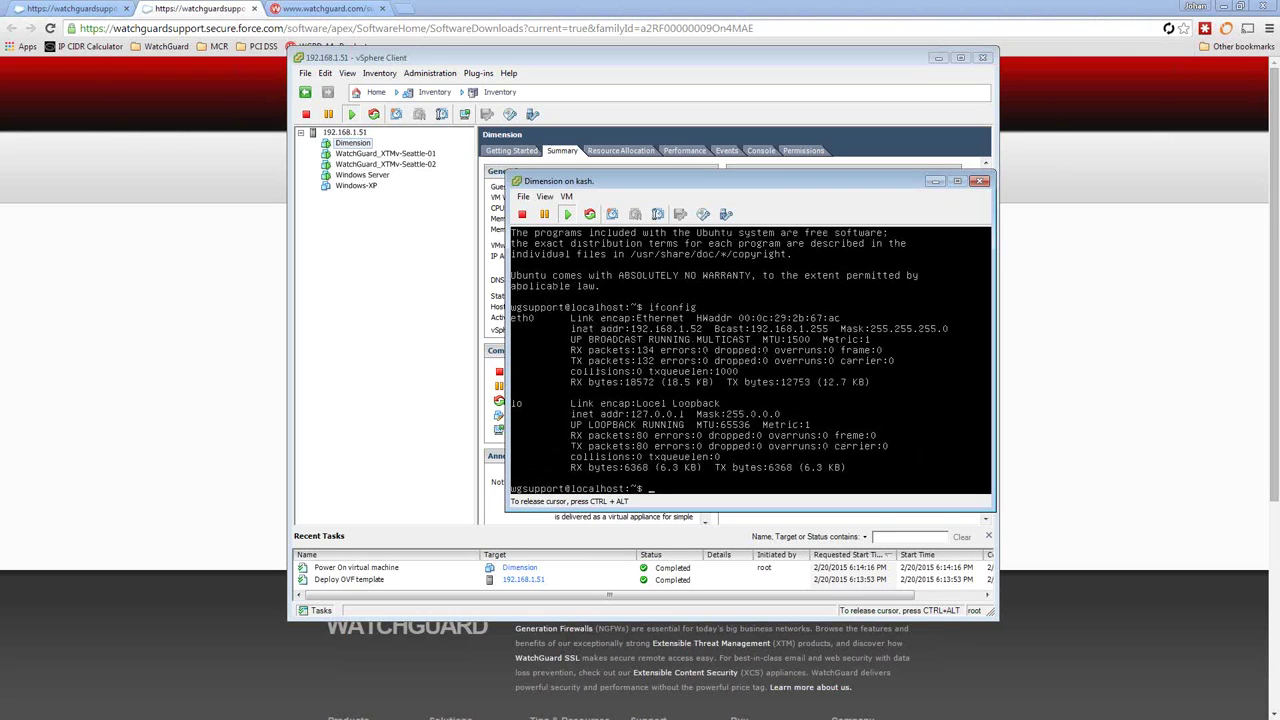
{"action": "key", "text": "ctrl+alt"}
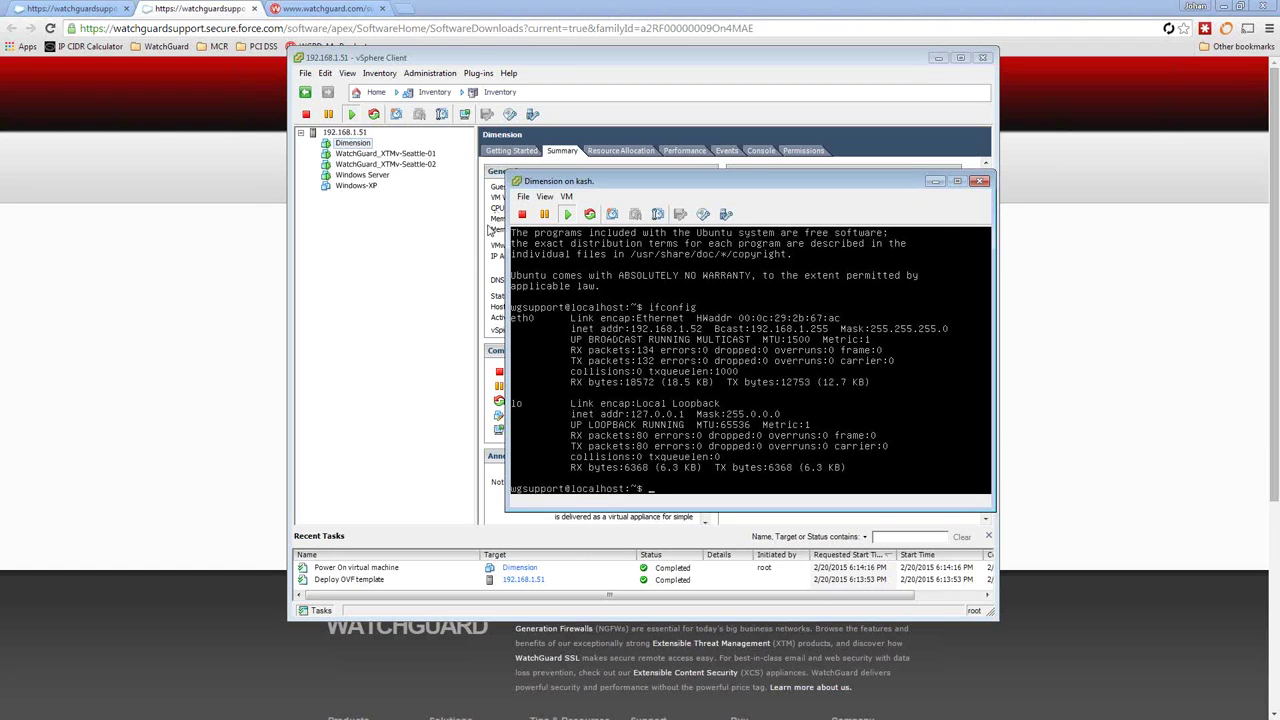
{"action": "left_click", "coordinate": [490, 208]}
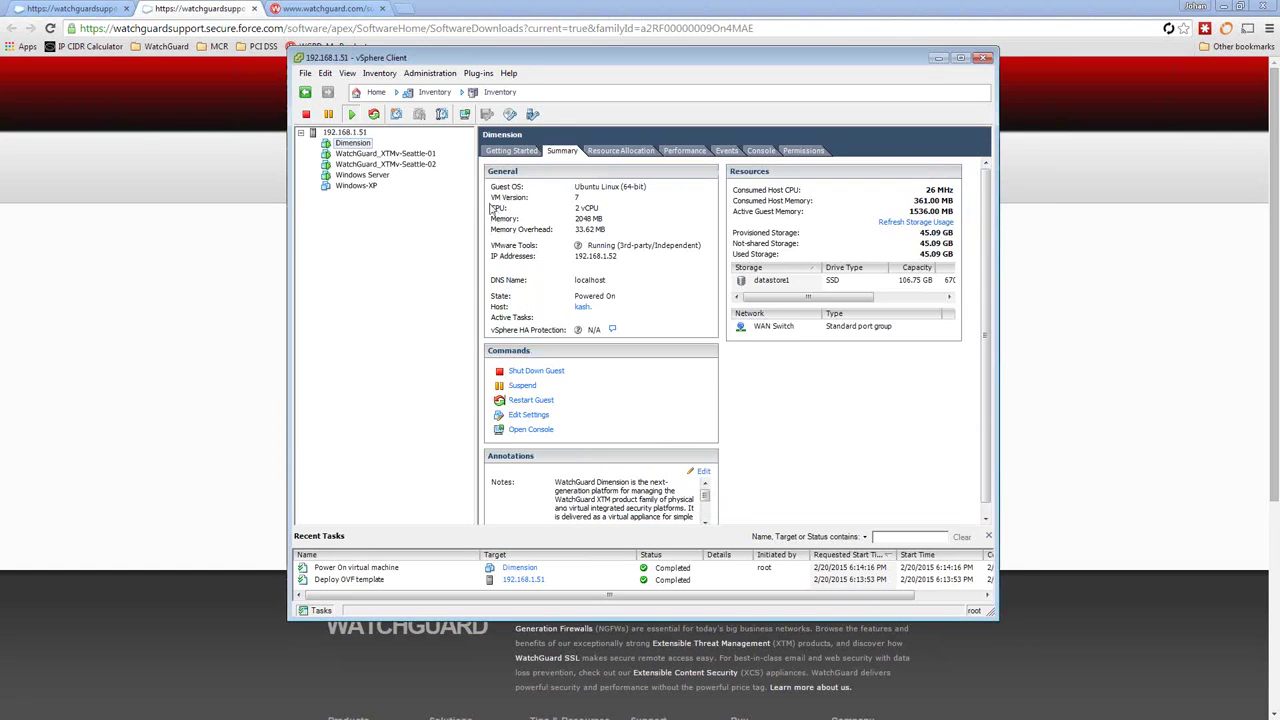
{"action": "left_click", "coordinate": [938, 59]}
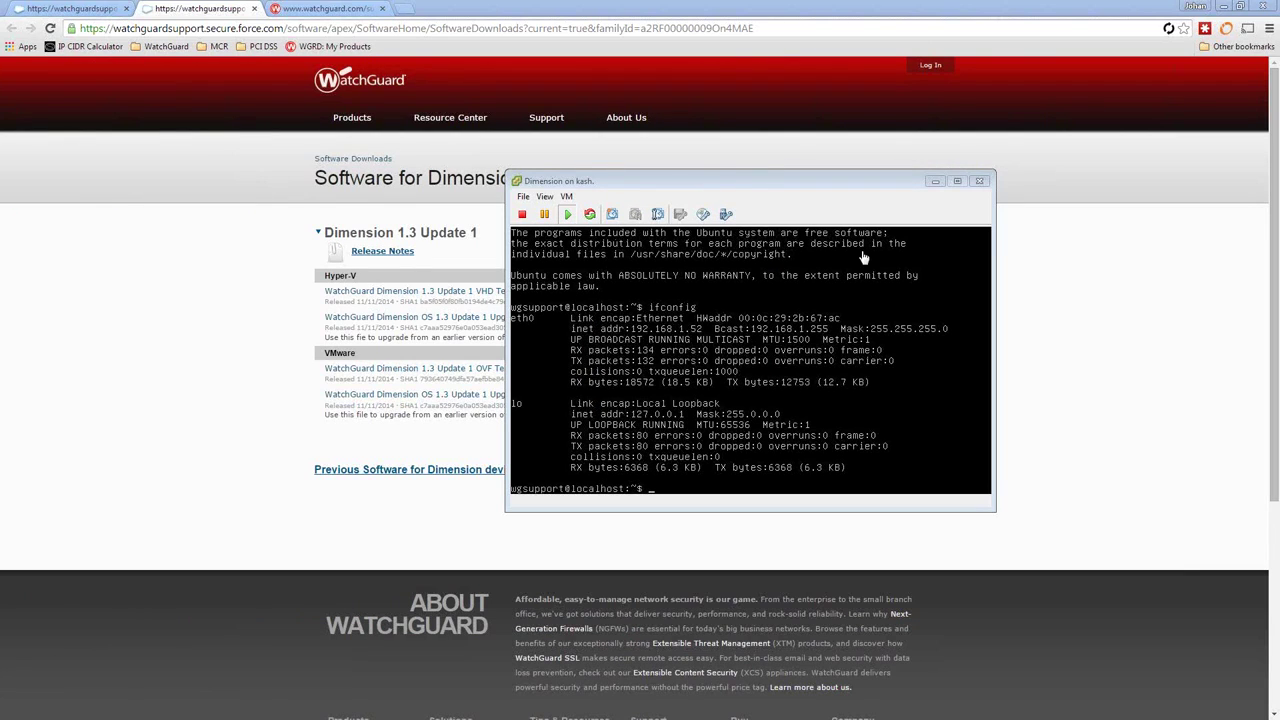
{"action": "left_click", "coordinate": [935, 181]}
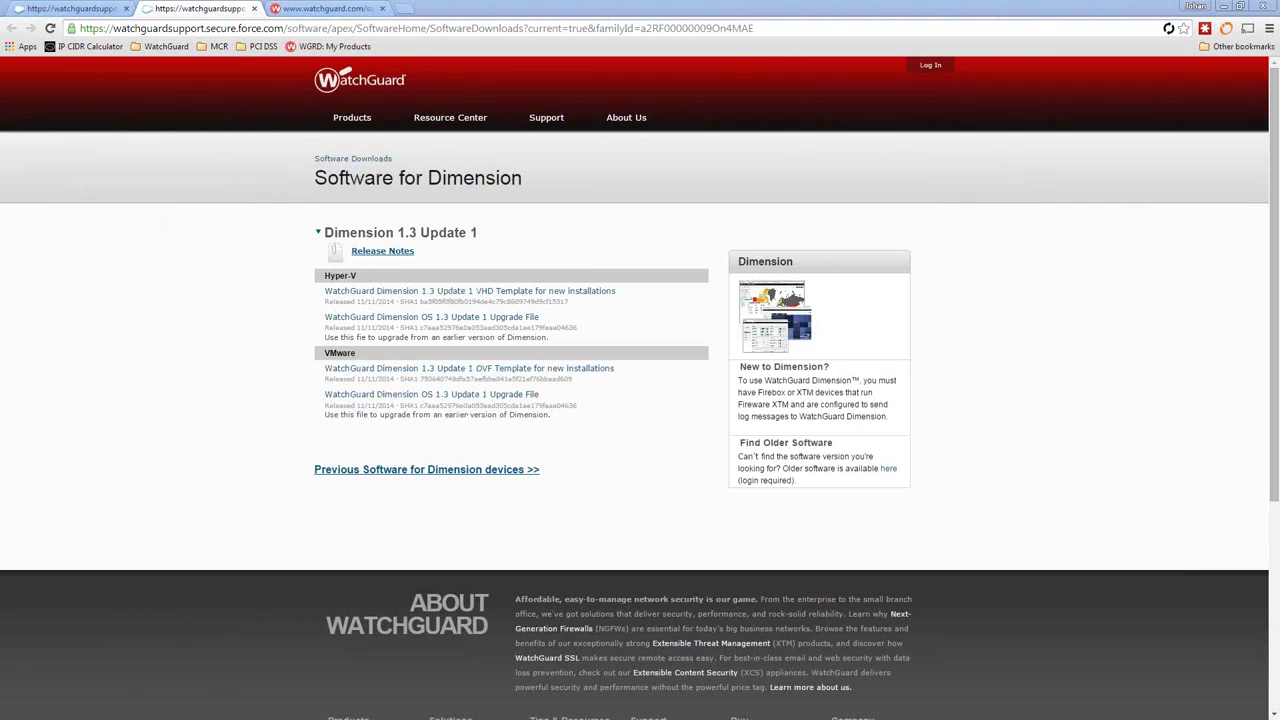
{"action": "left_click", "coordinate": [408, 9]}
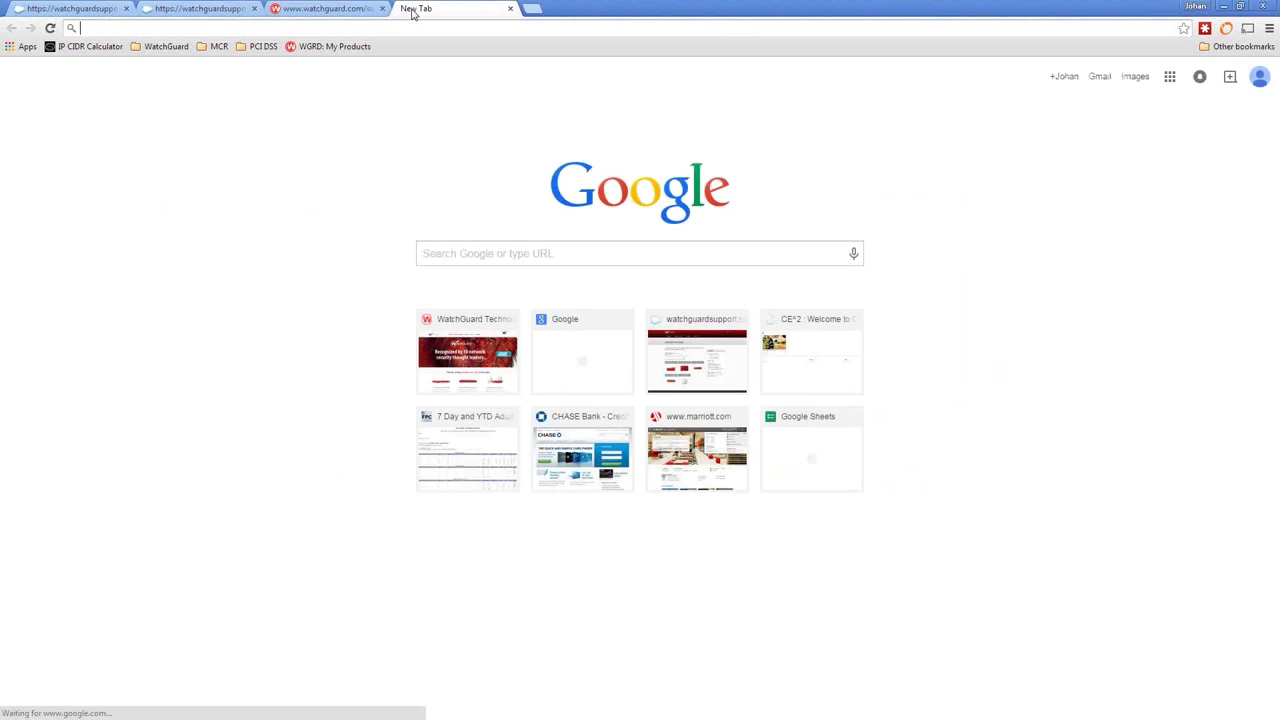
{"action": "type", "text": "https://"}
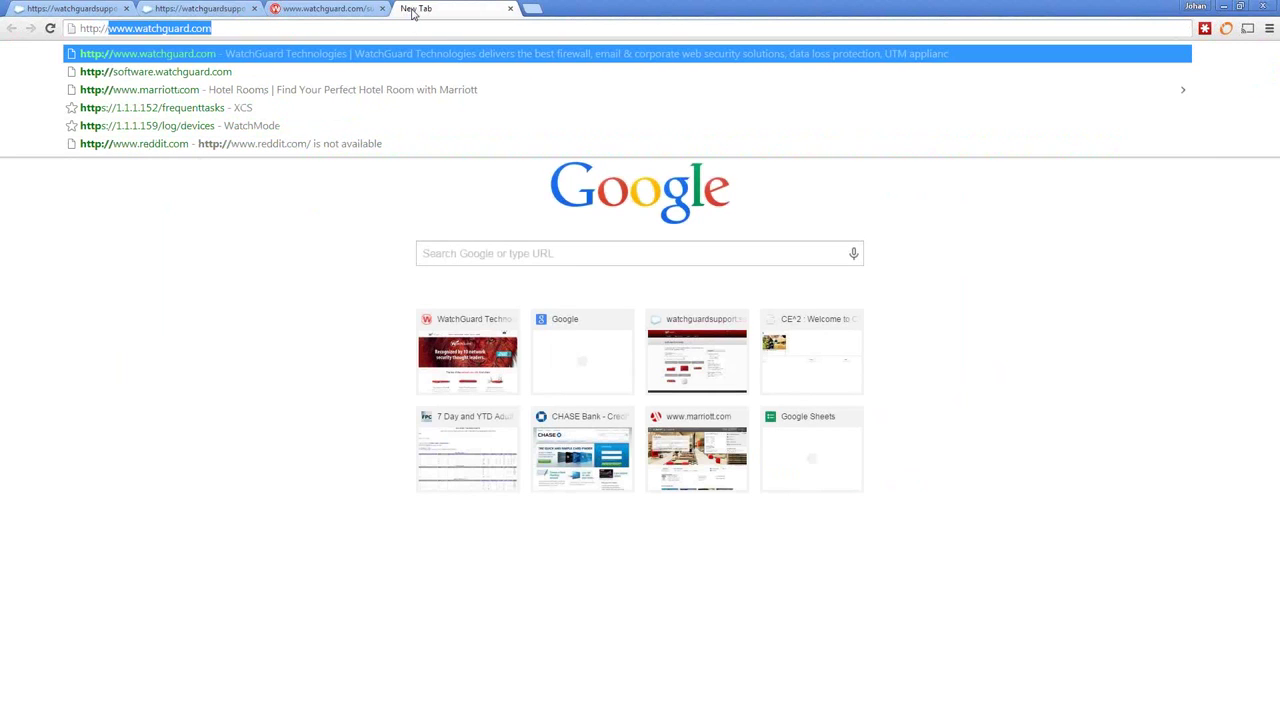
{"action": "type", "text": "19"}
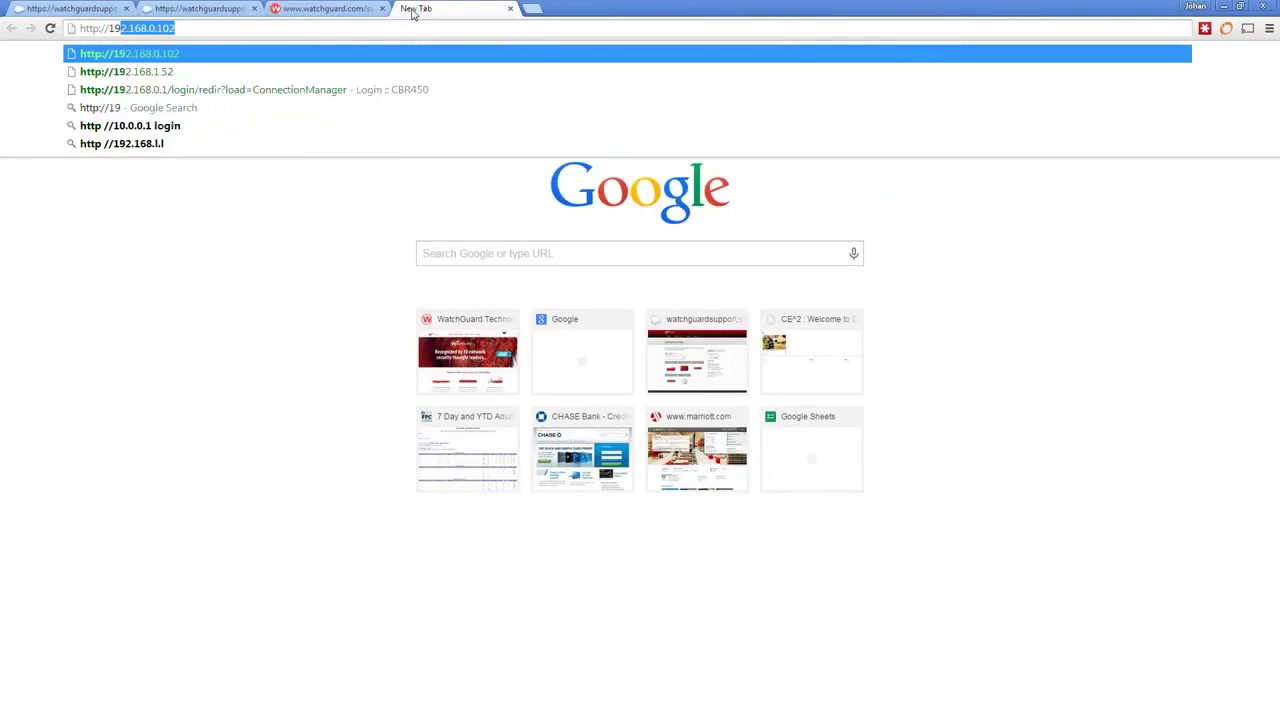
{"action": "type", "text": "2.168.1.52"}
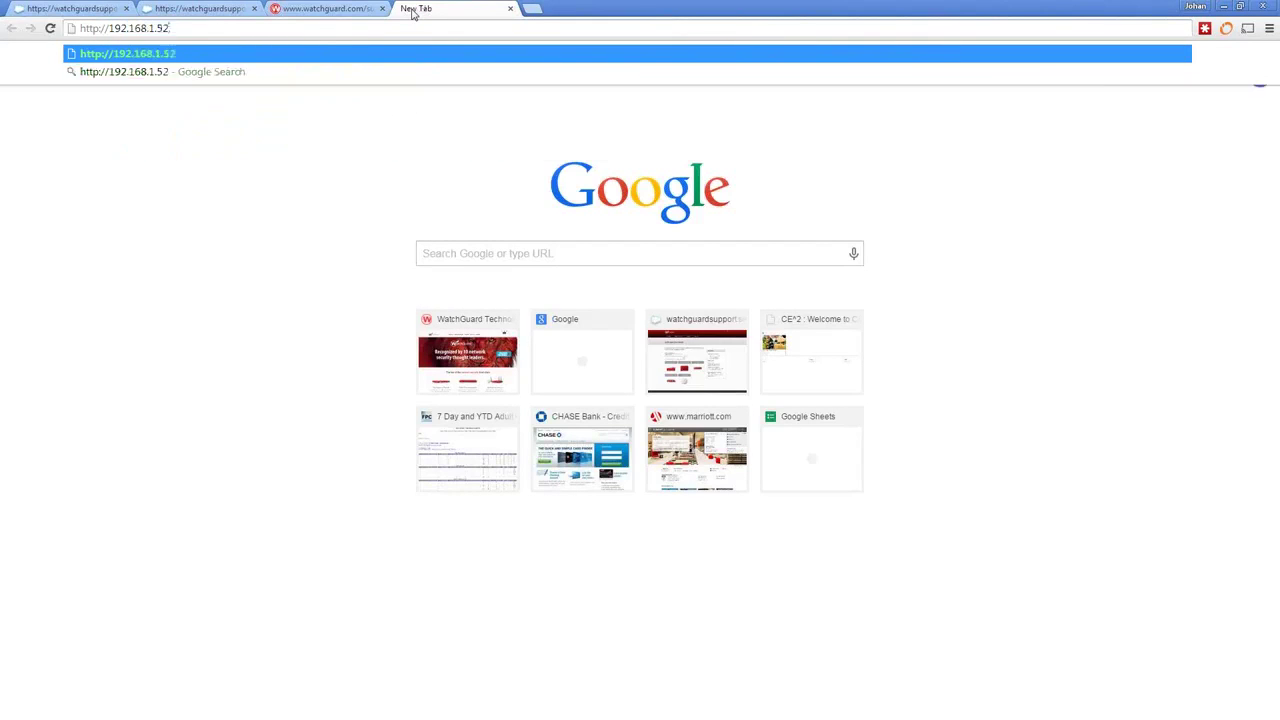
{"action": "key", "text": "Return"}
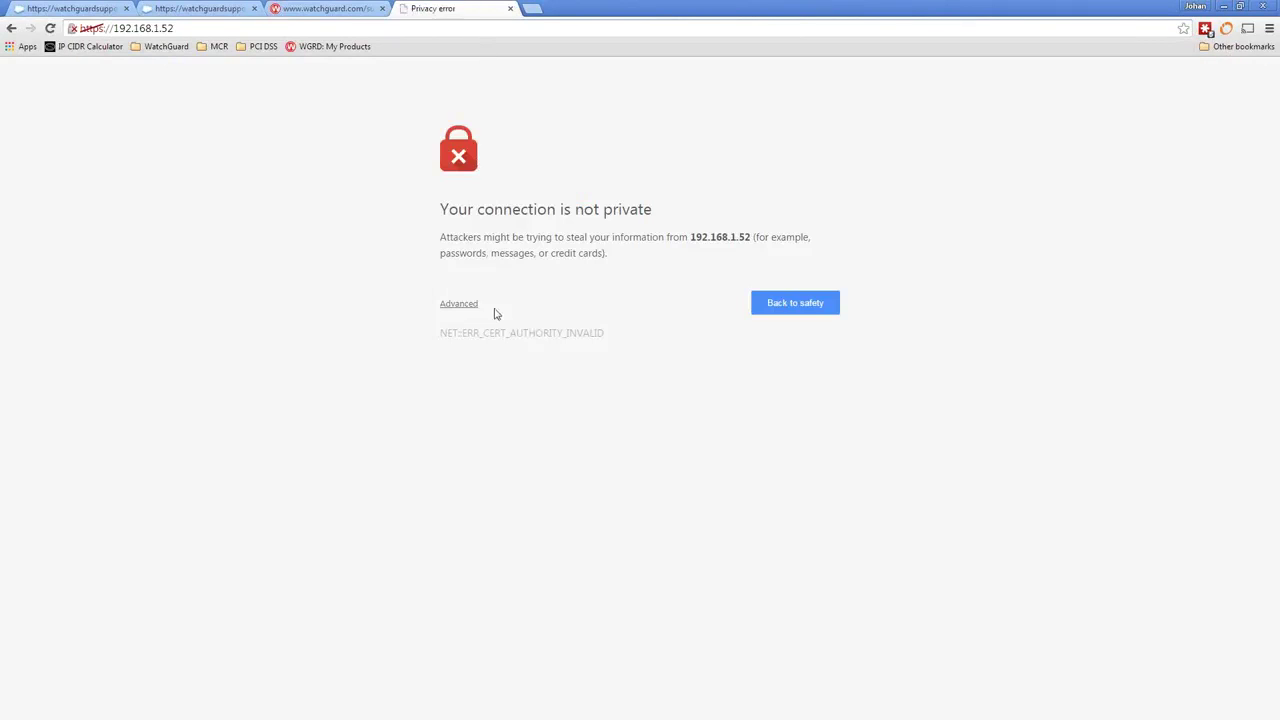
{"action": "left_click", "coordinate": [465, 306]}
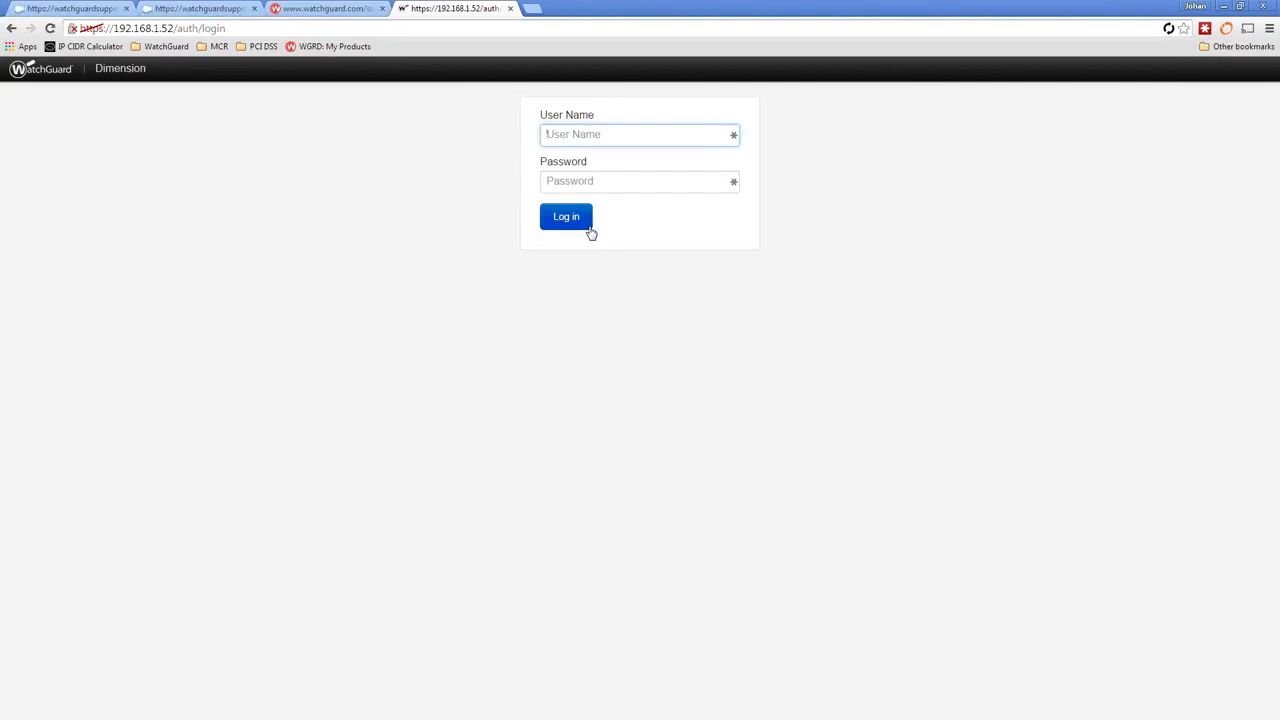
Log in to Dimension as admin with the account password and decline saving the password.
{"action": "type", "text": "admin"}
{"action": "key", "text": "Tab"}
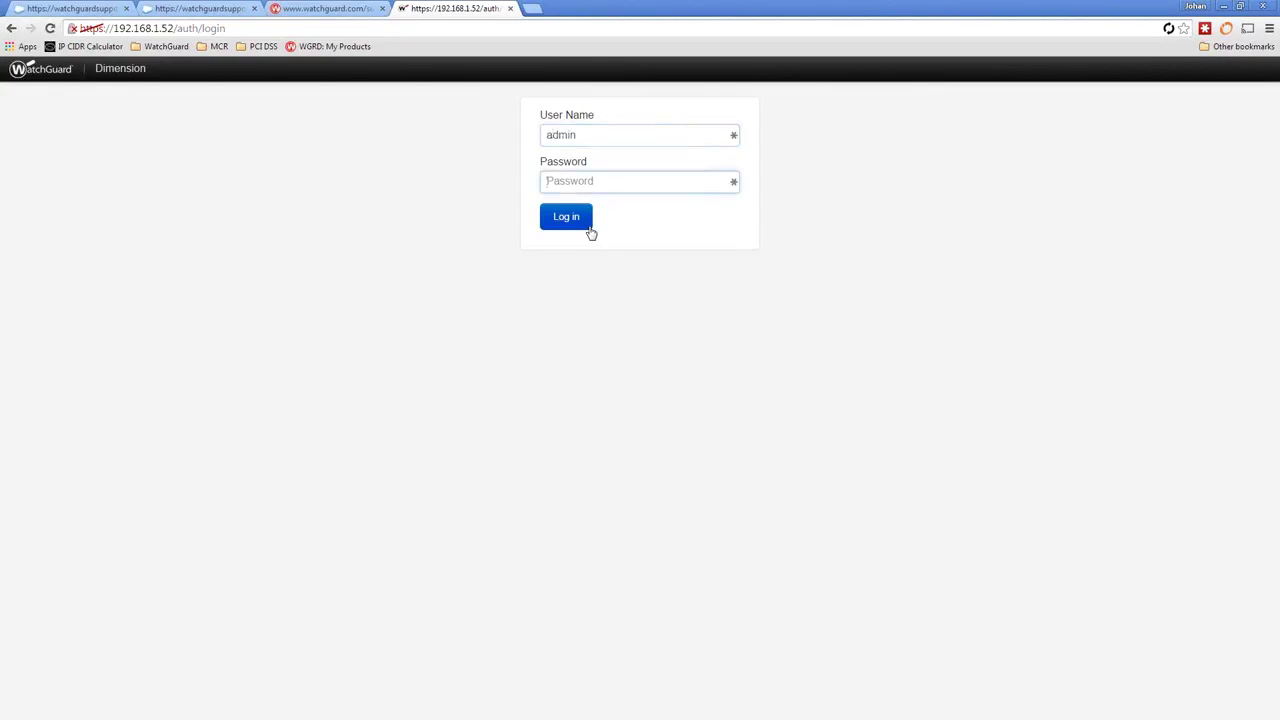
{"action": "type", "text": "readwrite"}
{"action": "left_click", "coordinate": [588, 225]}
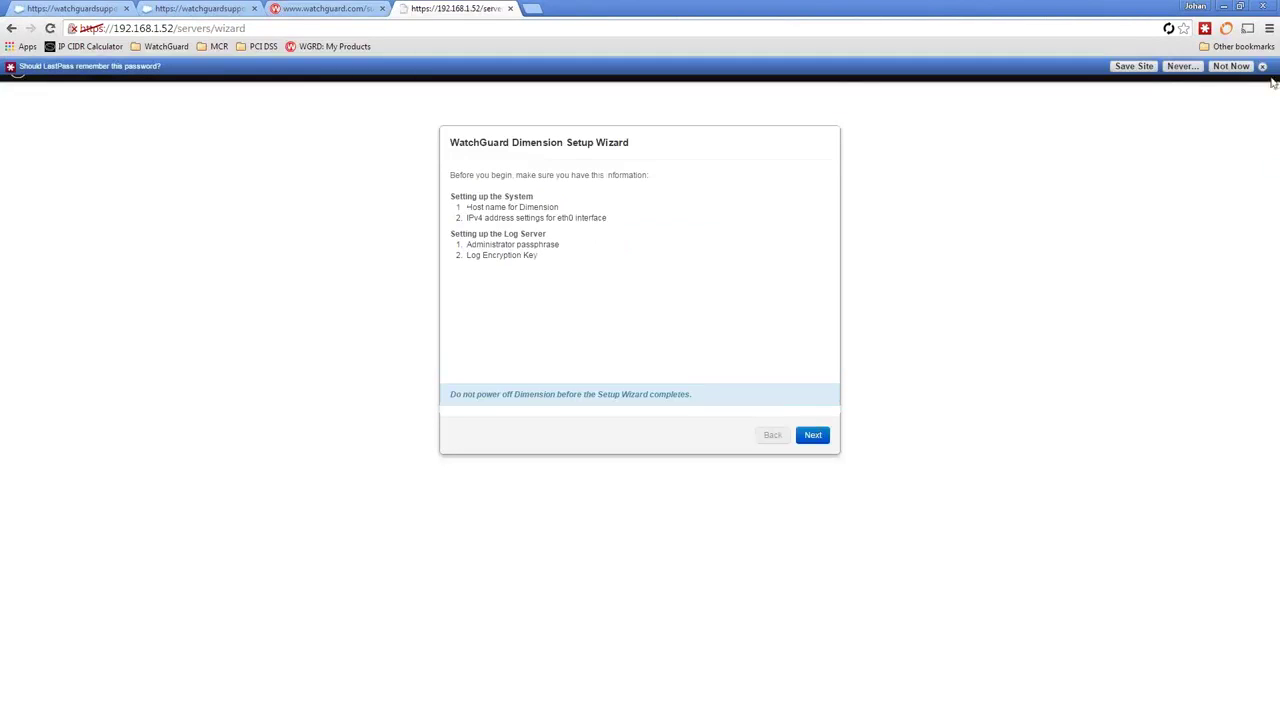
{"action": "left_click", "coordinate": [1262, 66]}
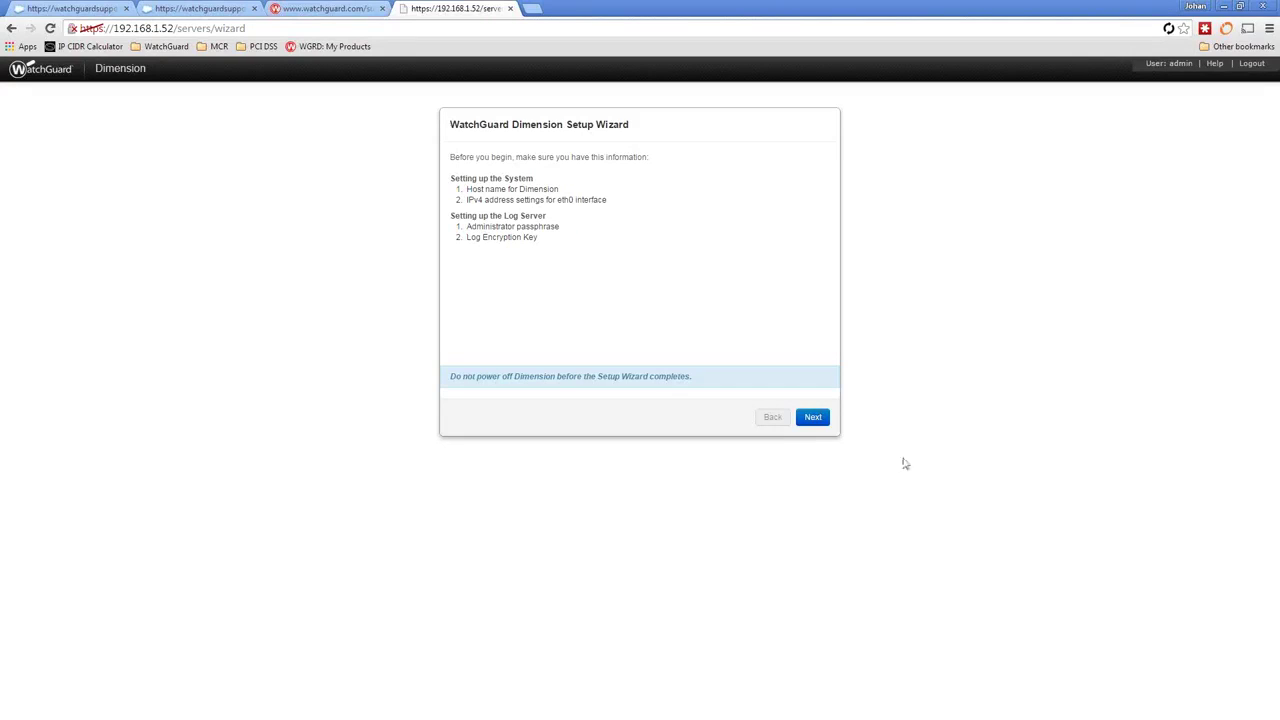
Advance to system settings and replace the host name localhost with dimension.
{"action": "left_click", "coordinate": [815, 419]}
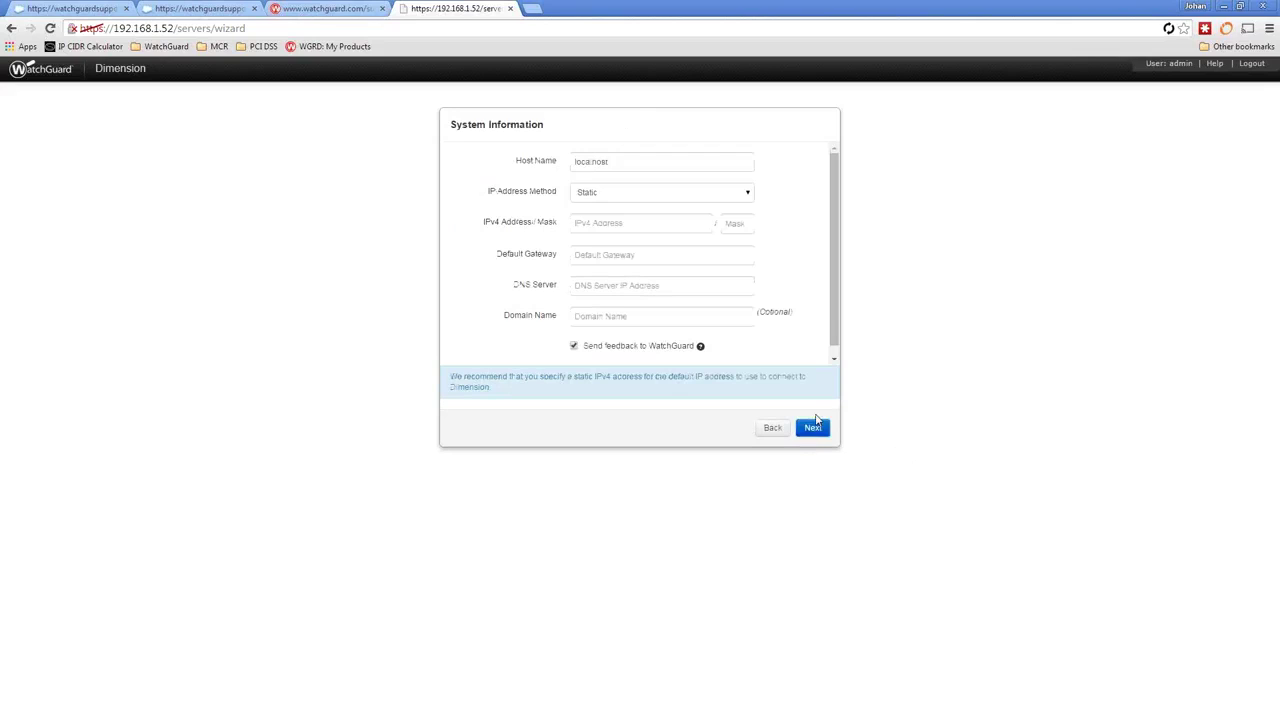
{"action": "left_click", "coordinate": [608, 163]}
{"action": "left_click_drag", "start_coordinate": [608, 163], "coordinate": [529, 163]}
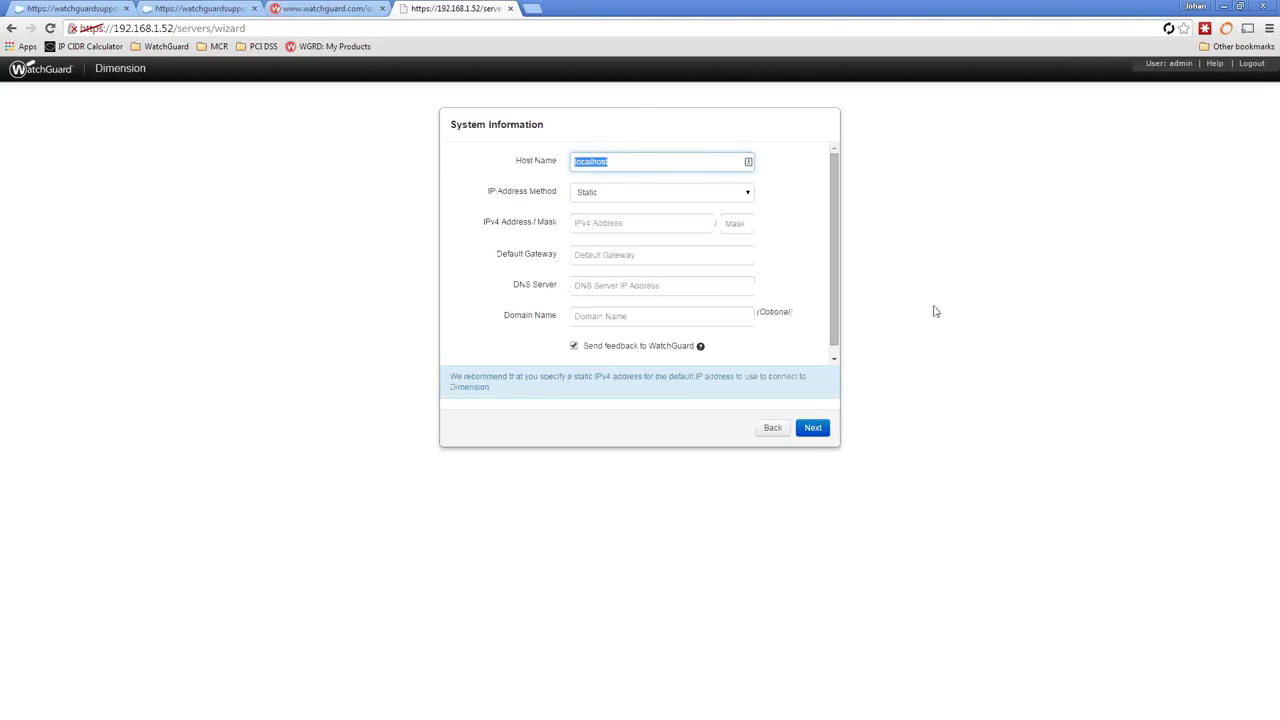
{"action": "type", "text": "dimension"}
{"action": "key", "text": "Tab"}
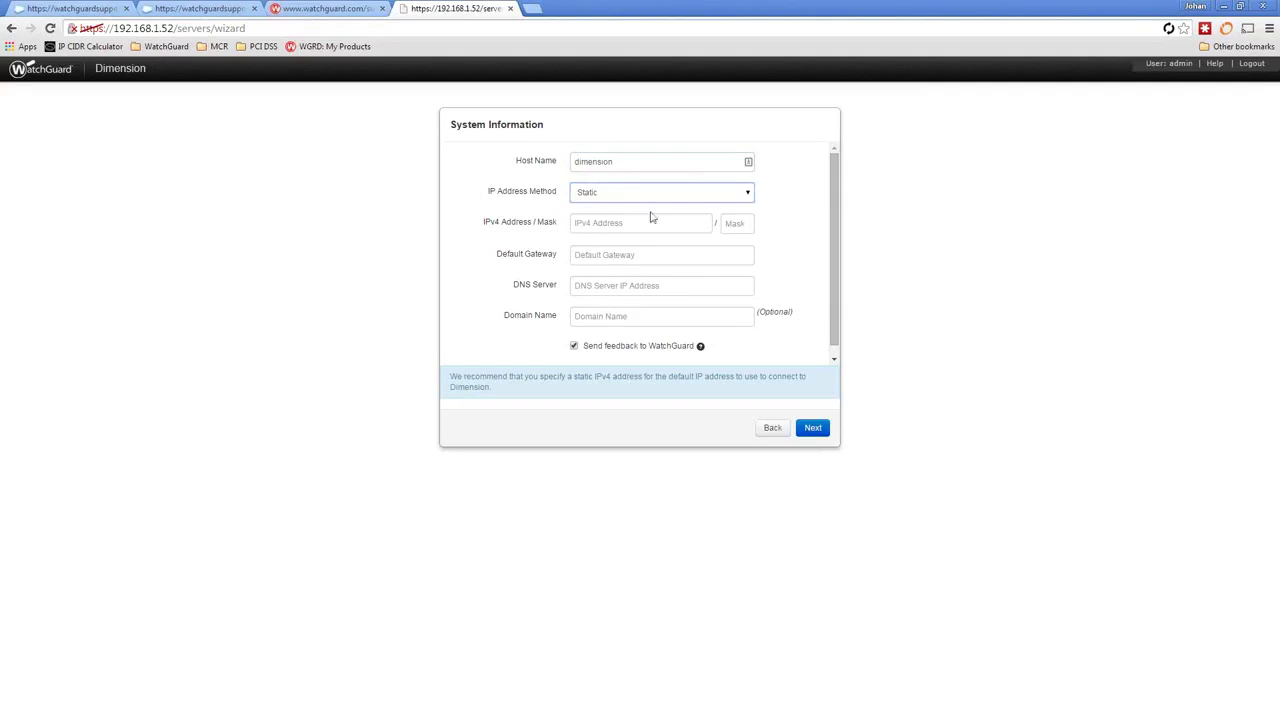
Set the eth0 IPv4 address to 192.168.1.52/24 with default gateway 192.168.1.1.
{"action": "left_click", "coordinate": [632, 223]}
{"action": "type", "text": "192.168.1."}
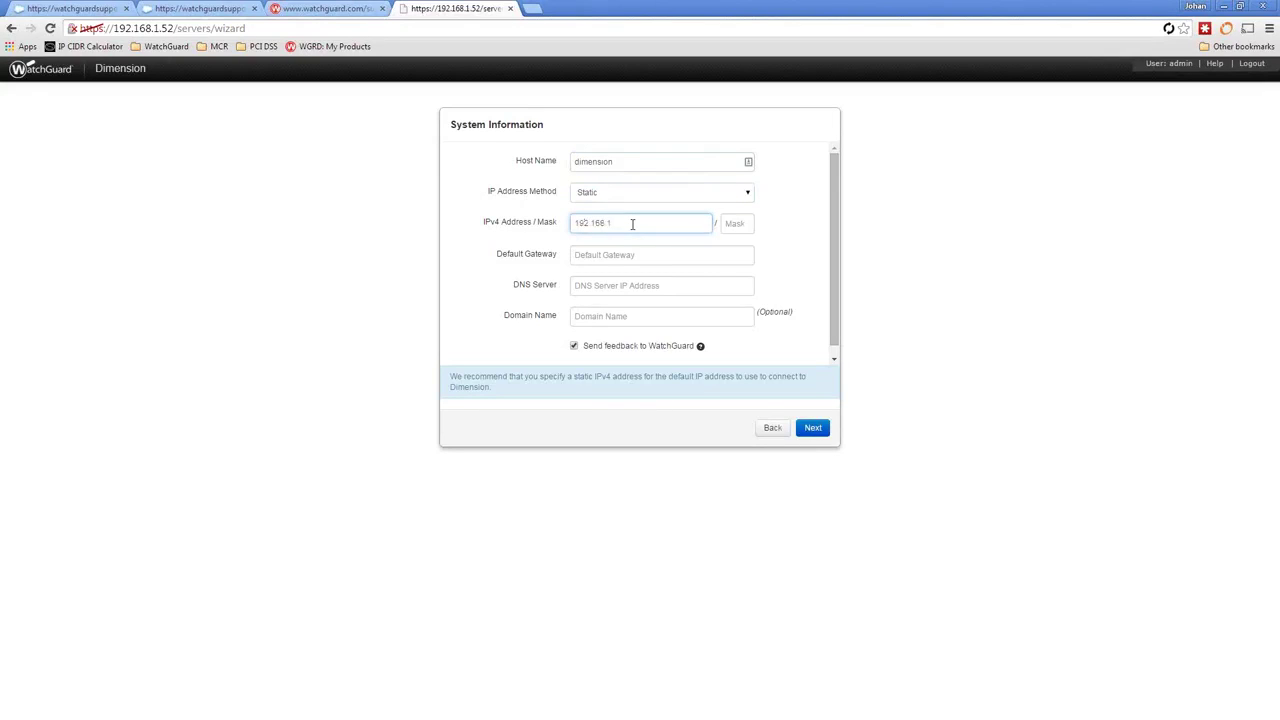
{"action": "type", "text": "52"}
{"action": "key", "text": "Tab"}
{"action": "type", "text": "24"}
{"action": "key", "text": "Tab"}
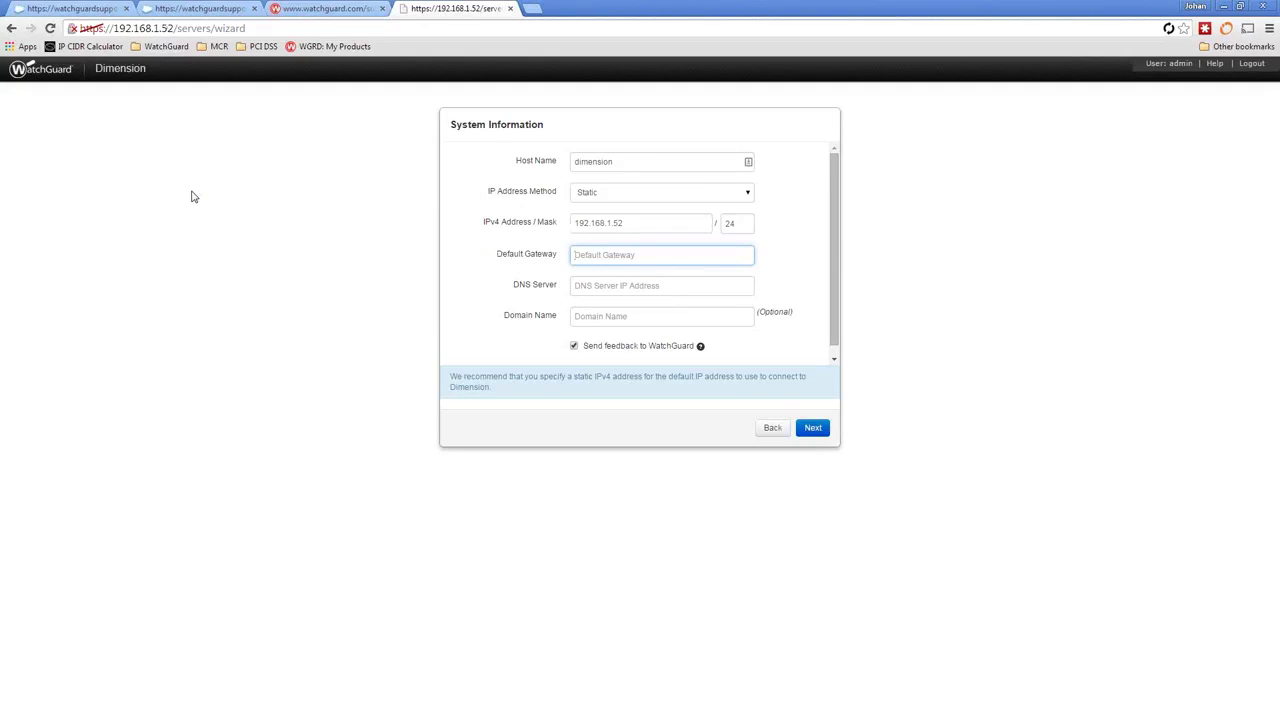
{"action": "type", "text": "example.com"}
{"action": "key", "text": "BackSpace"}
{"action": "key", "text": "BackSpace"}
{"action": "key", "text": "BackSpace"}
{"action": "key", "text": "BackSpace"}
{"action": "key", "text": "BackSpace"}
{"action": "key", "text": "BackSpace"}
{"action": "key", "text": "BackSpace"}
{"action": "key", "text": "BackSpace"}
{"action": "key", "text": "BackSpace"}
{"action": "key", "text": "BackSpace"}
{"action": "key", "text": "BackSpace"}
{"action": "type", "text": "192.168.1.1"}
Enter DNS server 8.8.8.8 and domain name watchguard.com, then continue to the passphrase step.
{"action": "left_click", "coordinate": [600, 285]}
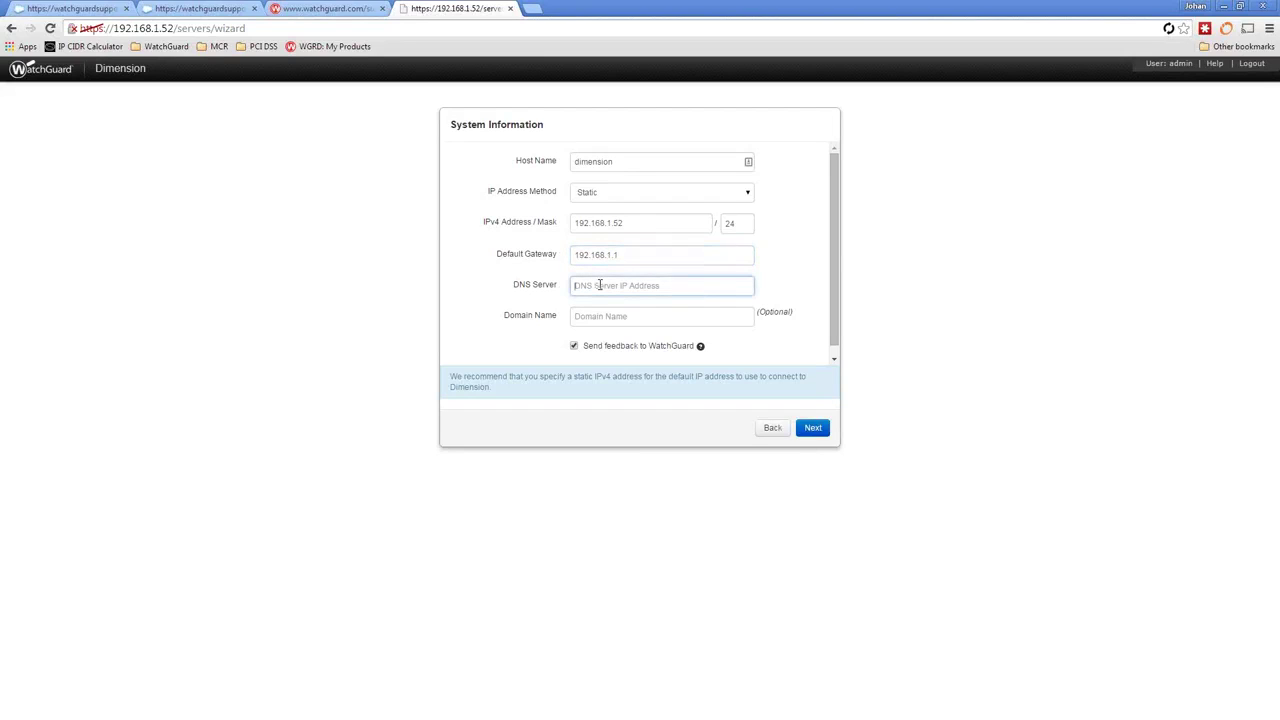
{"action": "type", "text": "8.8.8.8"}
{"action": "left_click", "coordinate": [720, 315]}
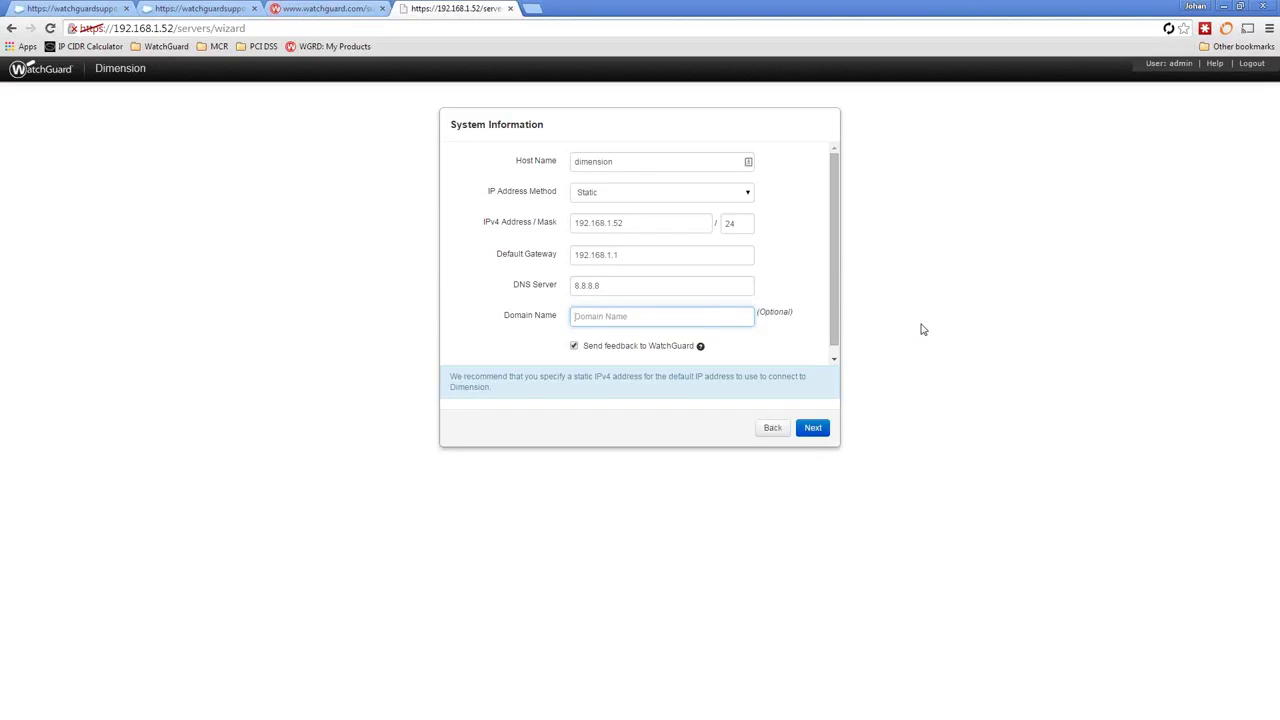
{"action": "type", "text": "watchguard.com"}
{"action": "left_click", "coordinate": [812, 430]}
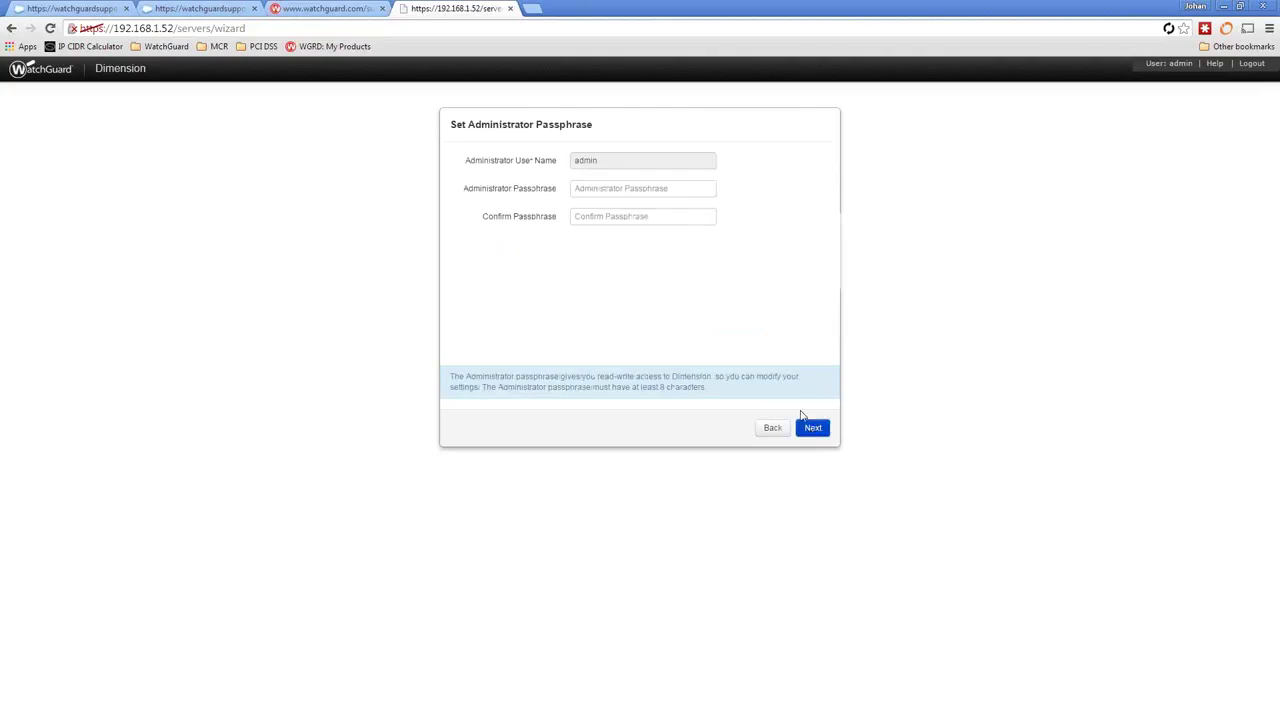
Enter and confirm the administrator passphrase, then continue to Log Server Settings.
{"action": "left_click", "coordinate": [637, 191]}
{"action": "type", "text": "**********"}
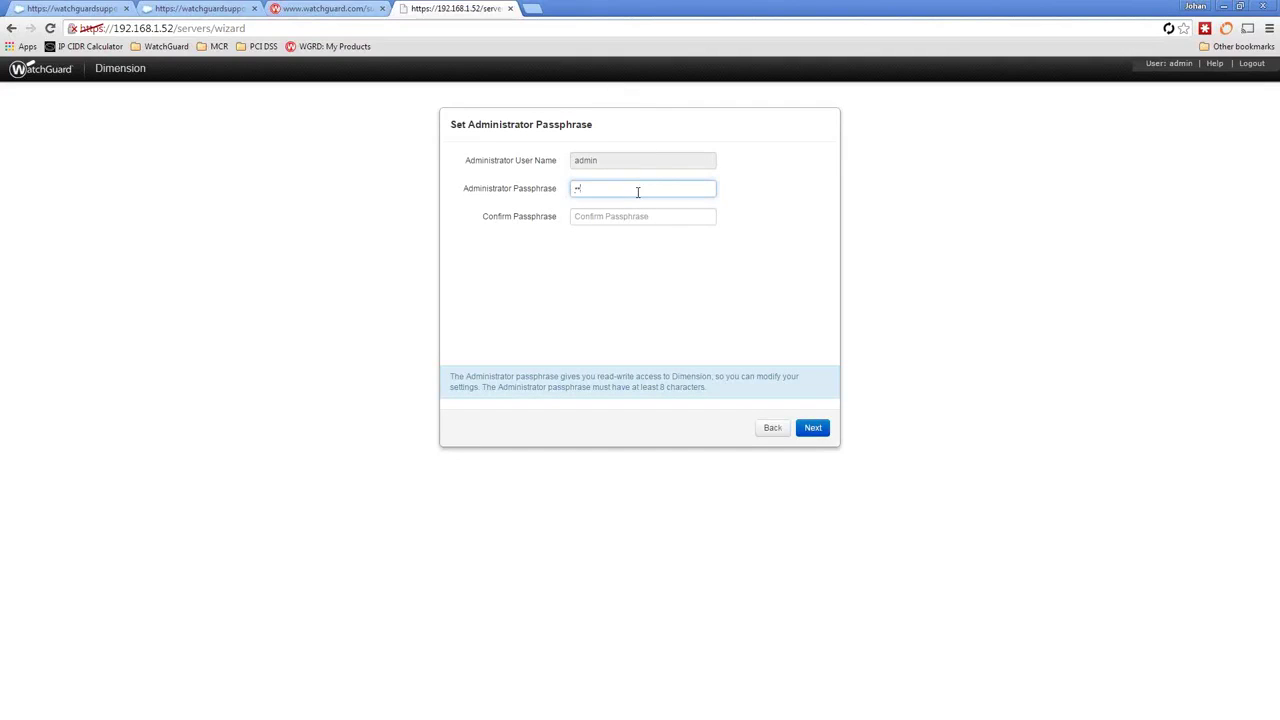
{"action": "key", "text": "Tab"}
{"action": "type", "text": "*"}
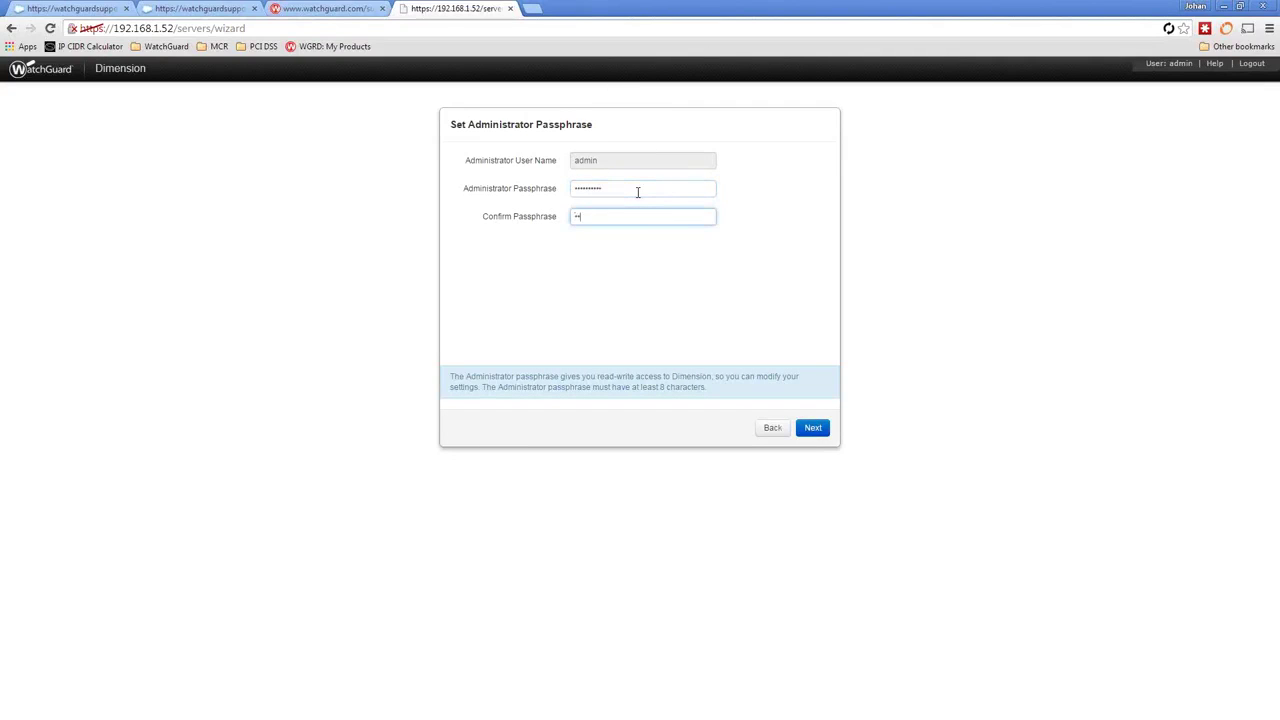
{"action": "type", "text": "*********"}
{"action": "left_click", "coordinate": [820, 433]}
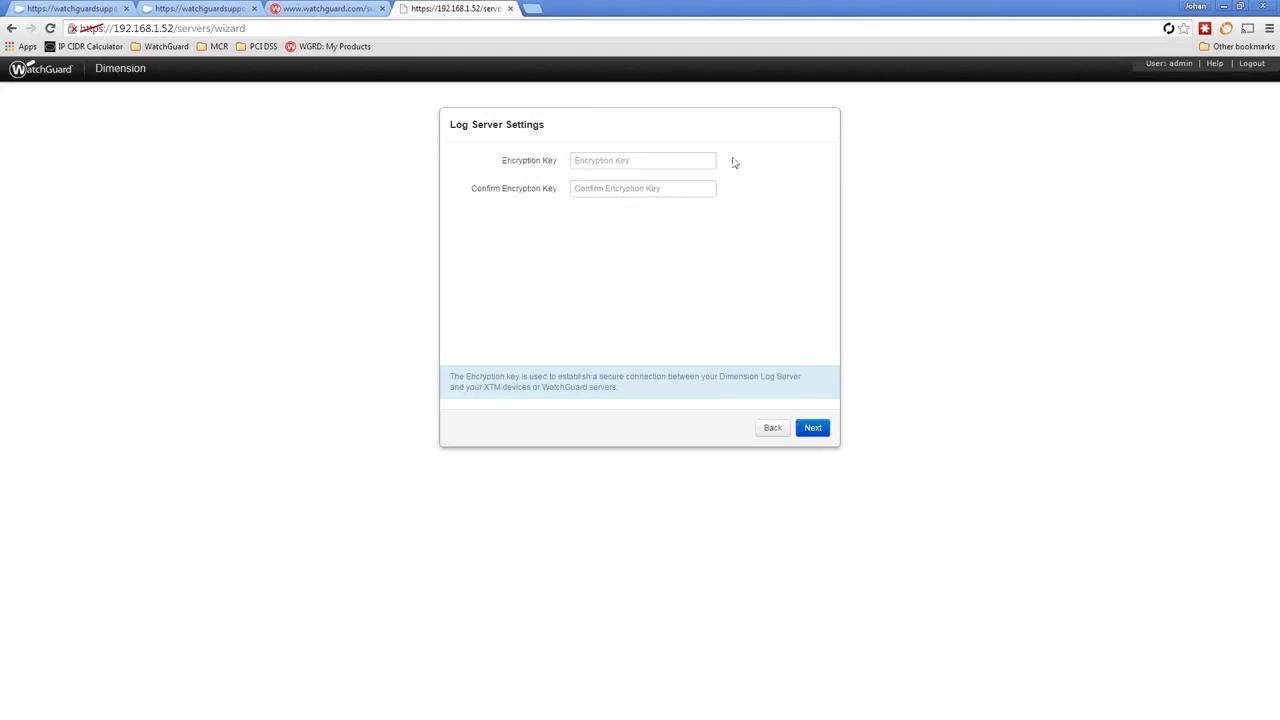
Enter the log server encryption key and type it again in the confirmation field.
{"action": "left_click", "coordinate": [620, 168]}
{"action": "type", "text": "********"}
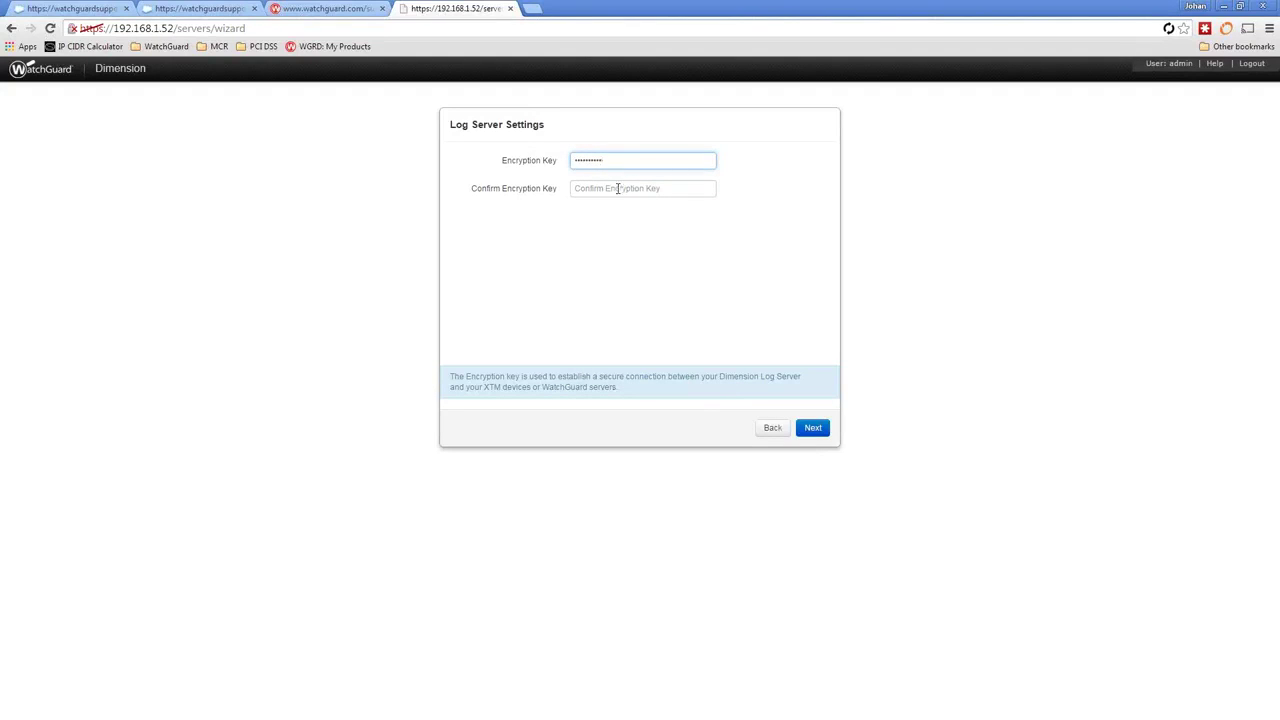
{"action": "left_click", "coordinate": [617, 188]}
{"action": "type", "text": "**********"}
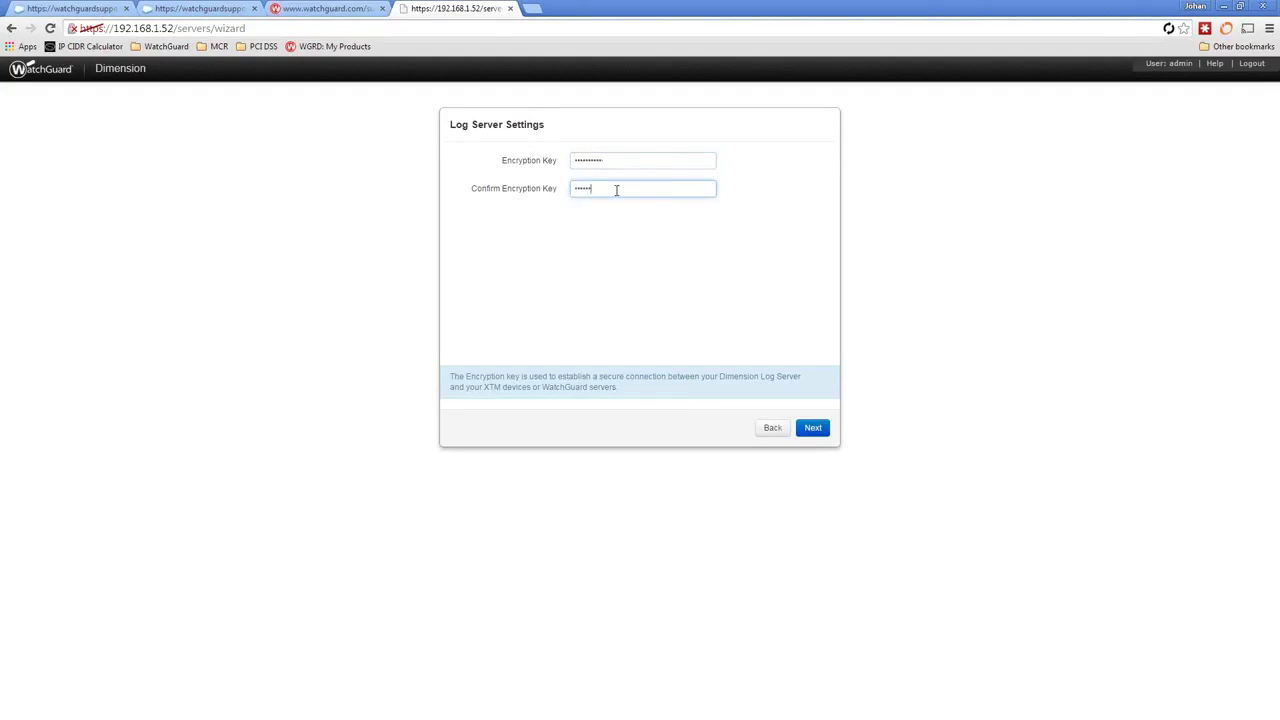